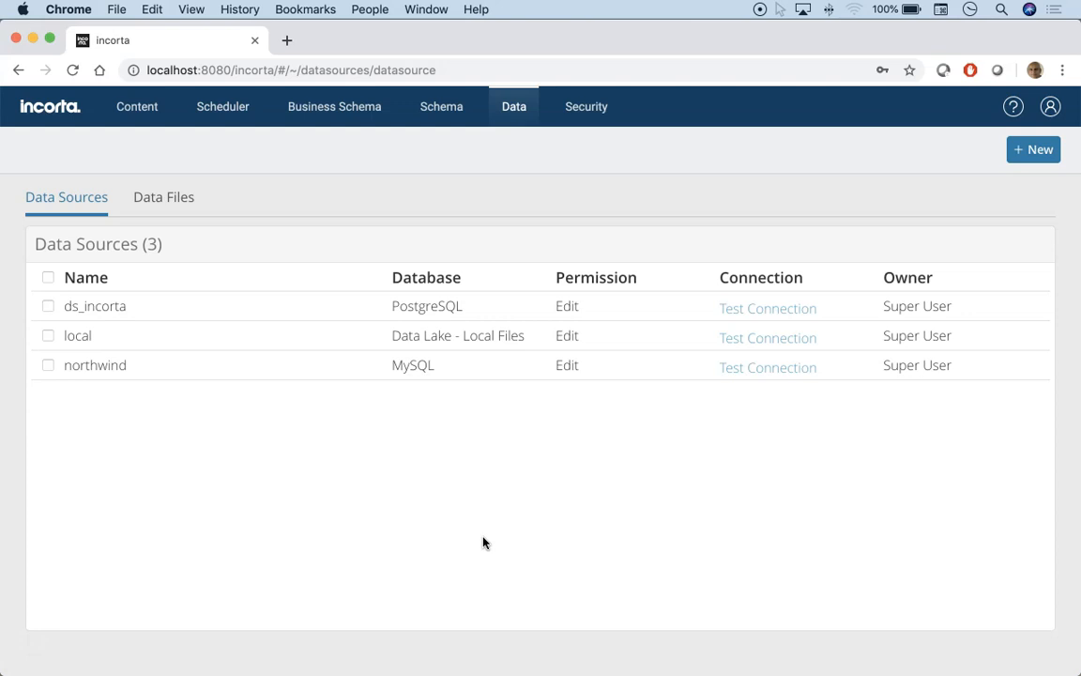
{"action": "left_click", "coordinate": [1028, 147]}
{"action": "left_click", "coordinate": [594, 625]}
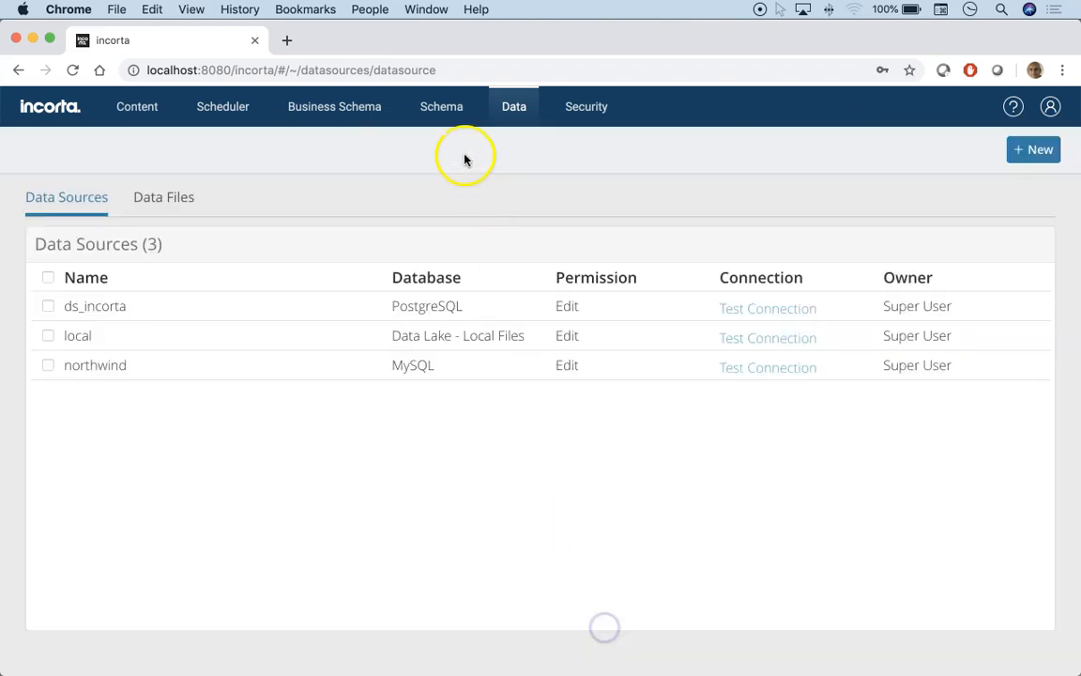
- Start a new schema in the schema wizard, named nwind, with northwind as its datasource
{"action": "left_click", "coordinate": [441, 106]}
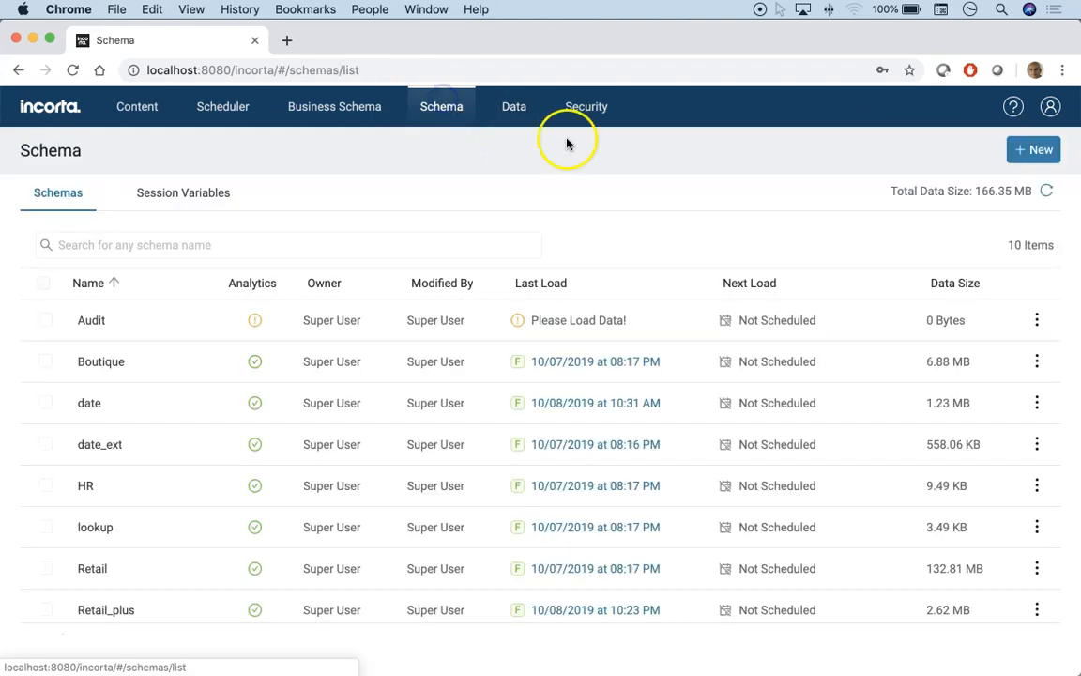
{"action": "left_click", "coordinate": [1016, 158]}
{"action": "left_click", "coordinate": [997, 207]}
{"action": "left_click", "coordinate": [469, 331]}
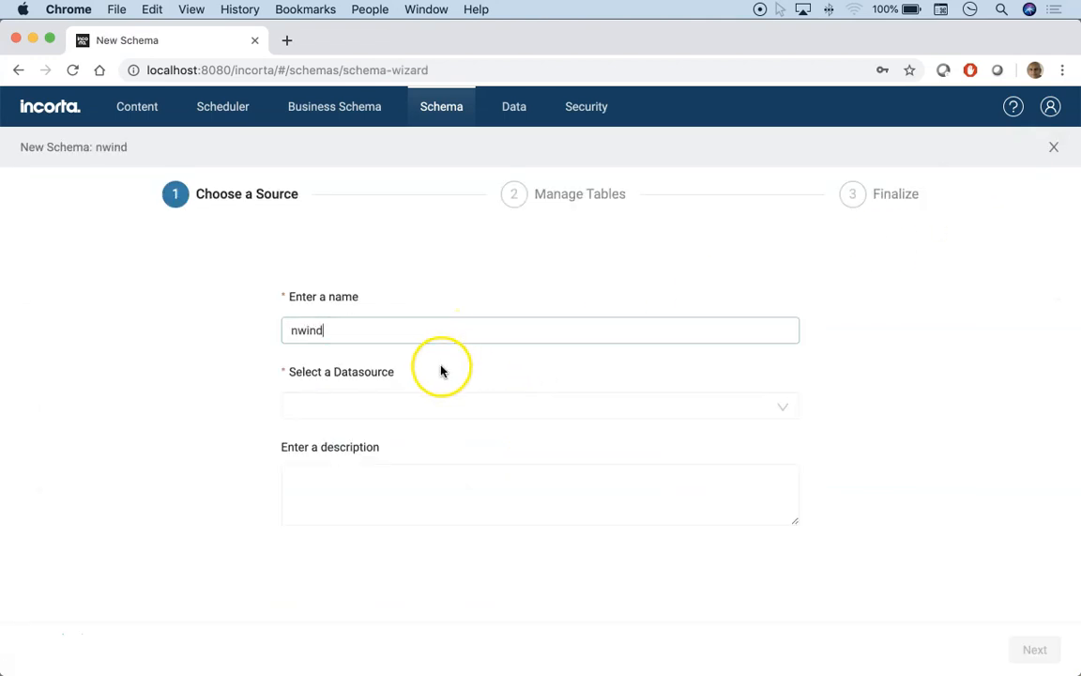
{"action": "left_click", "coordinate": [389, 408]}
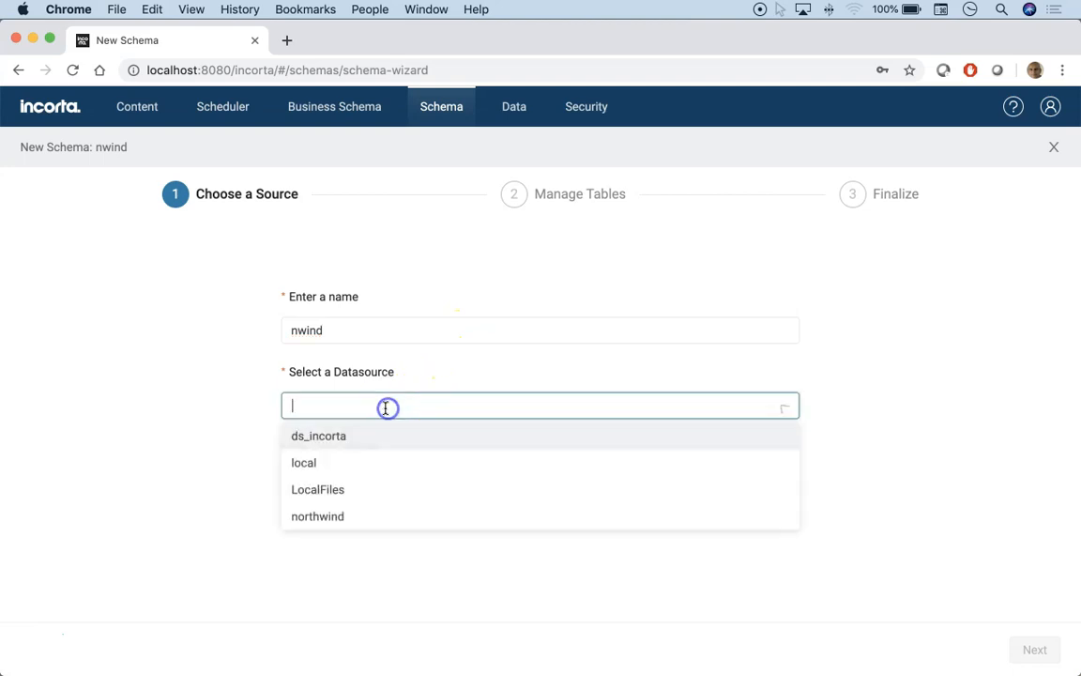
{"action": "left_click", "coordinate": [330, 515]}
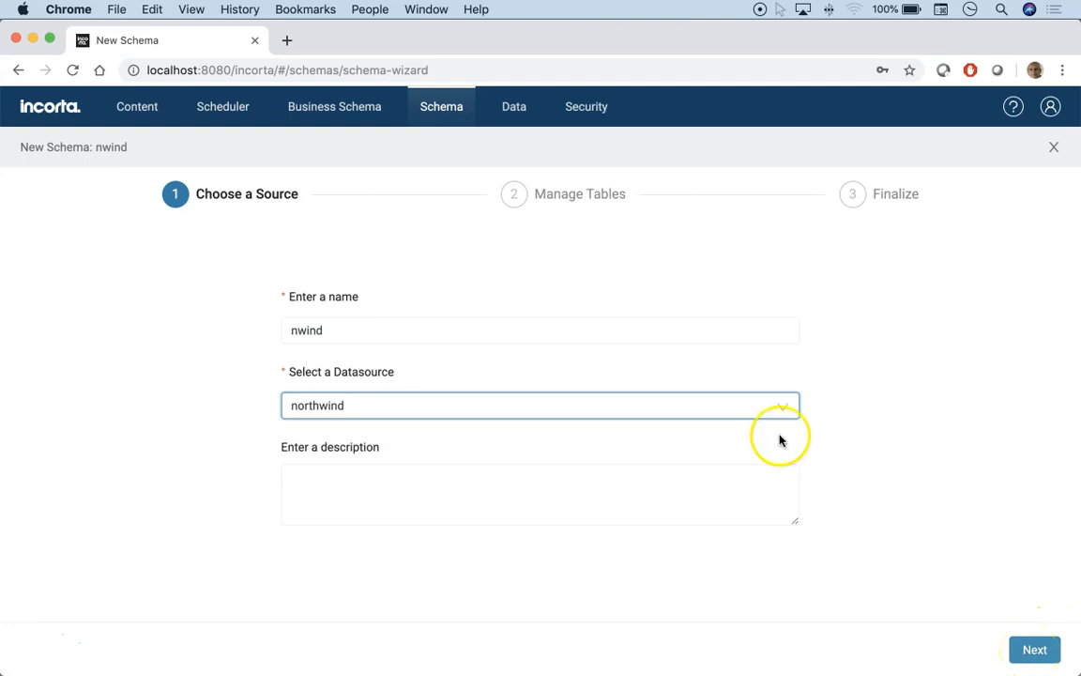
- Examine the connection settings of the northwind data source in a separate browser tab, then return to the schema wizard
{"action": "left_click", "coordinate": [512, 106], "text": "super"}
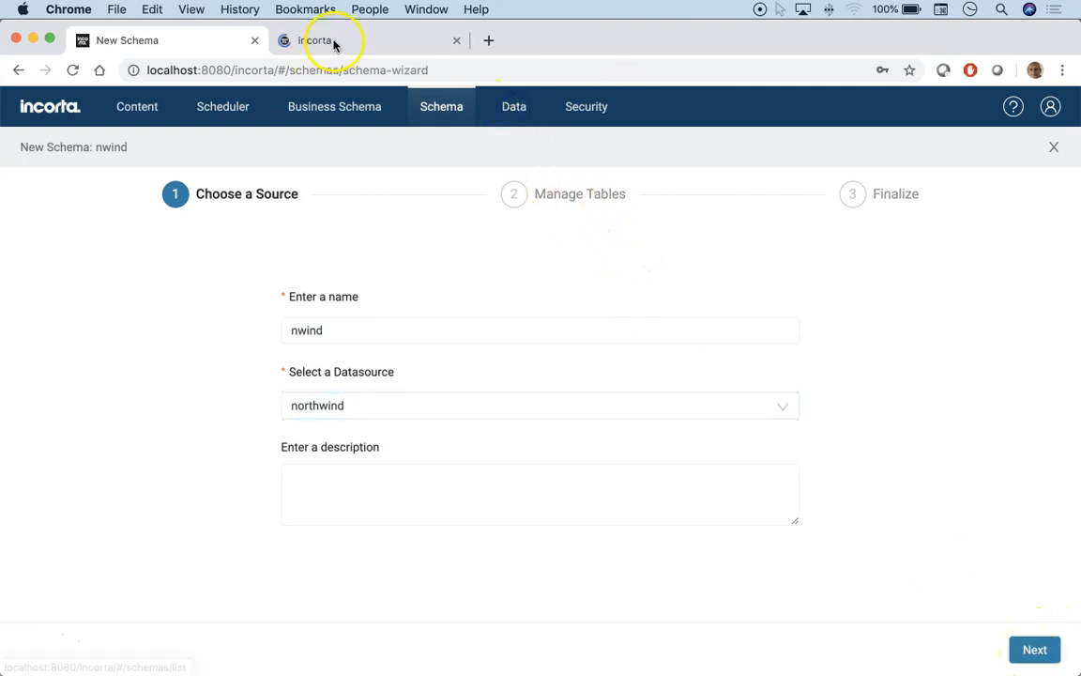
{"action": "left_click", "coordinate": [336, 40]}
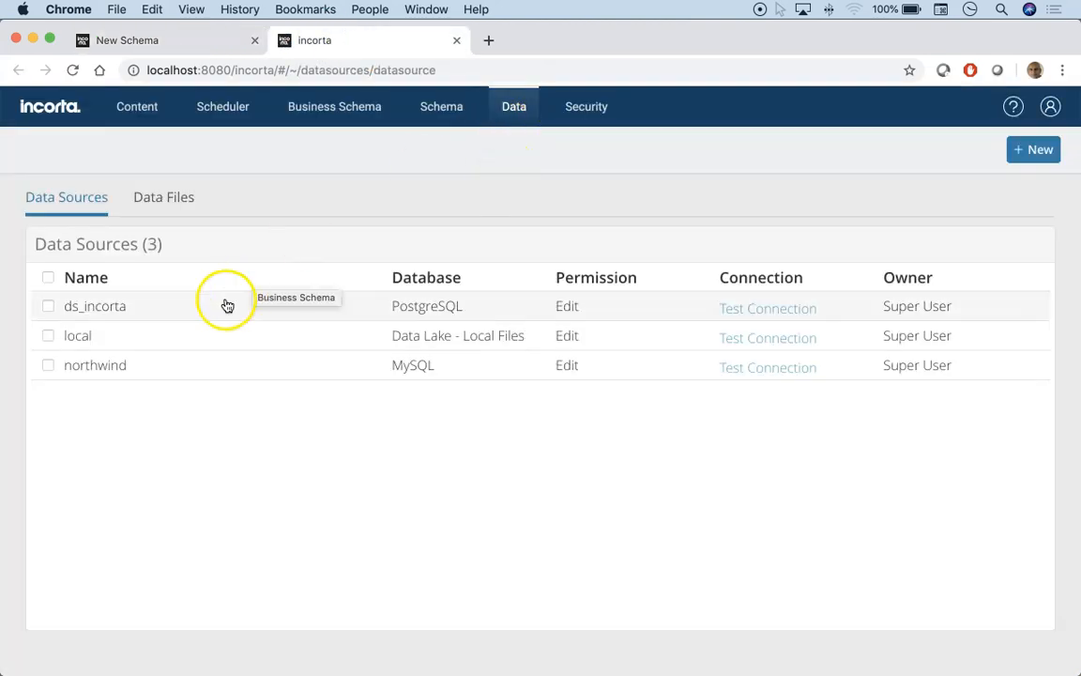
{"action": "left_click", "coordinate": [98, 365]}
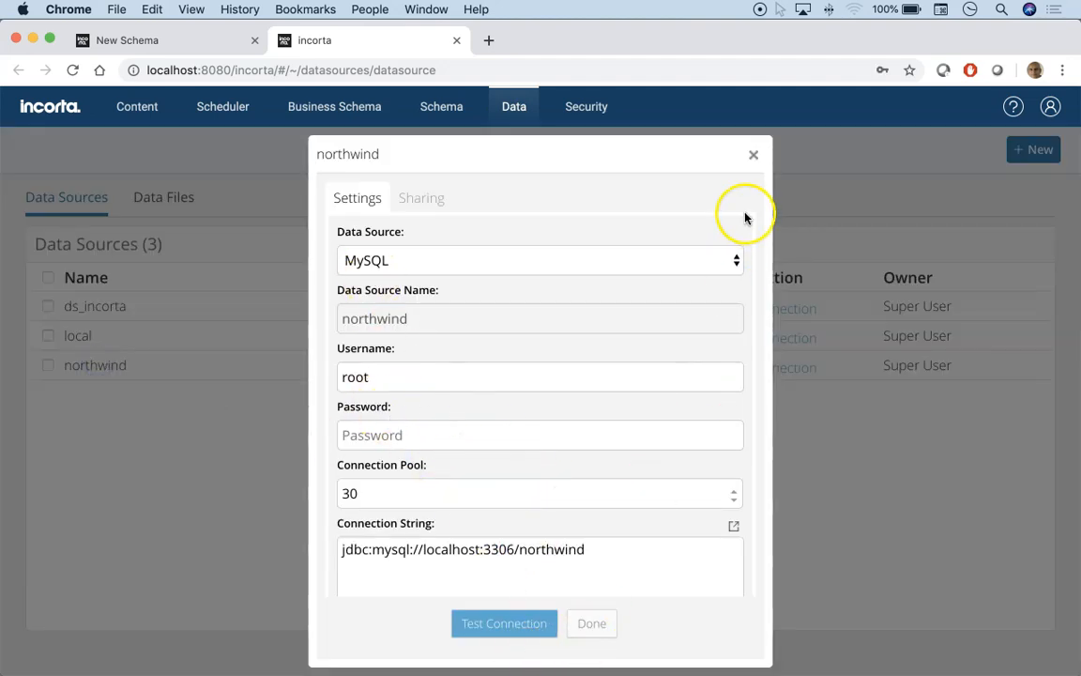
{"action": "left_click", "coordinate": [752, 154]}
{"action": "left_click", "coordinate": [201, 40]}
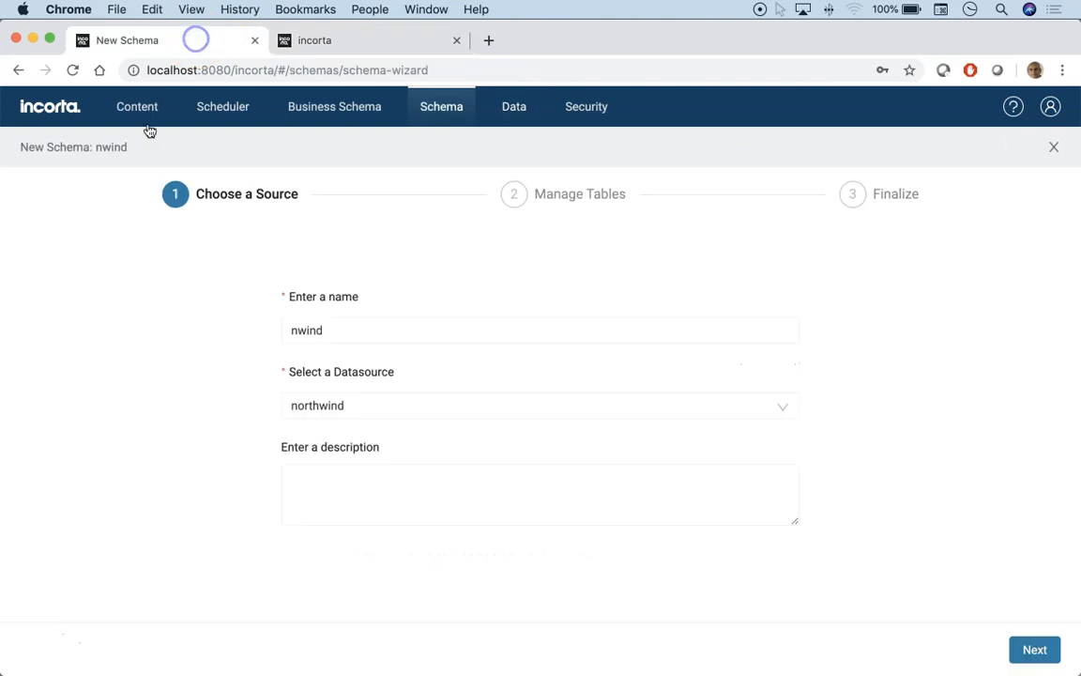
- Select all tables of the northwind database and create the schema with joins from detected foreign keys
{"action": "left_click", "coordinate": [1037, 652]}
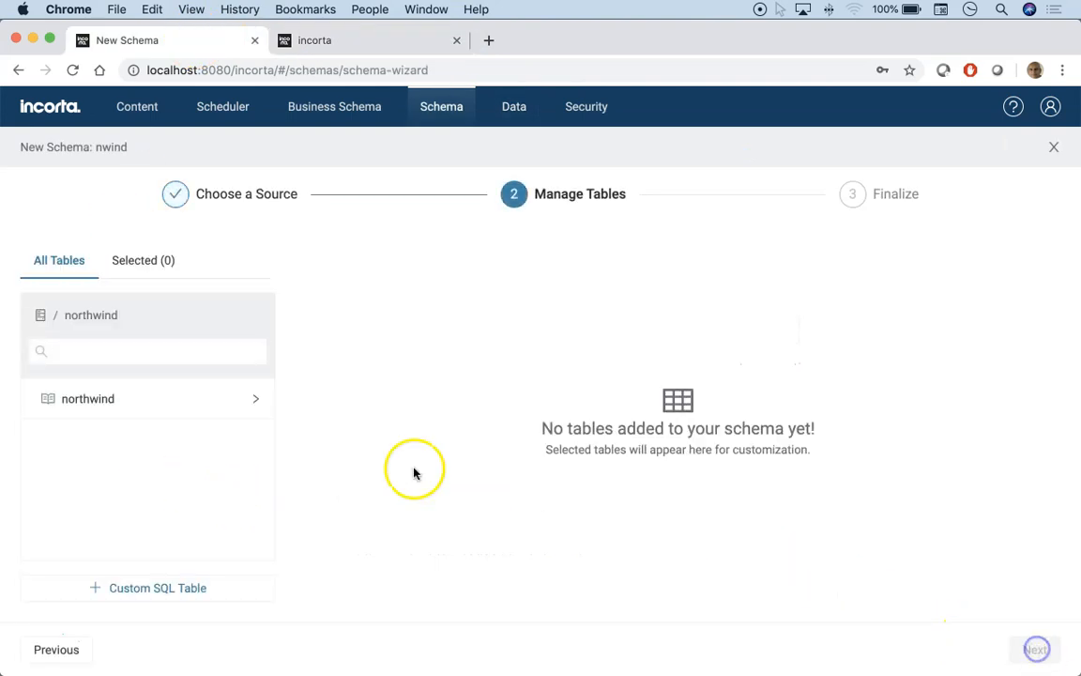
{"action": "left_click", "coordinate": [139, 409]}
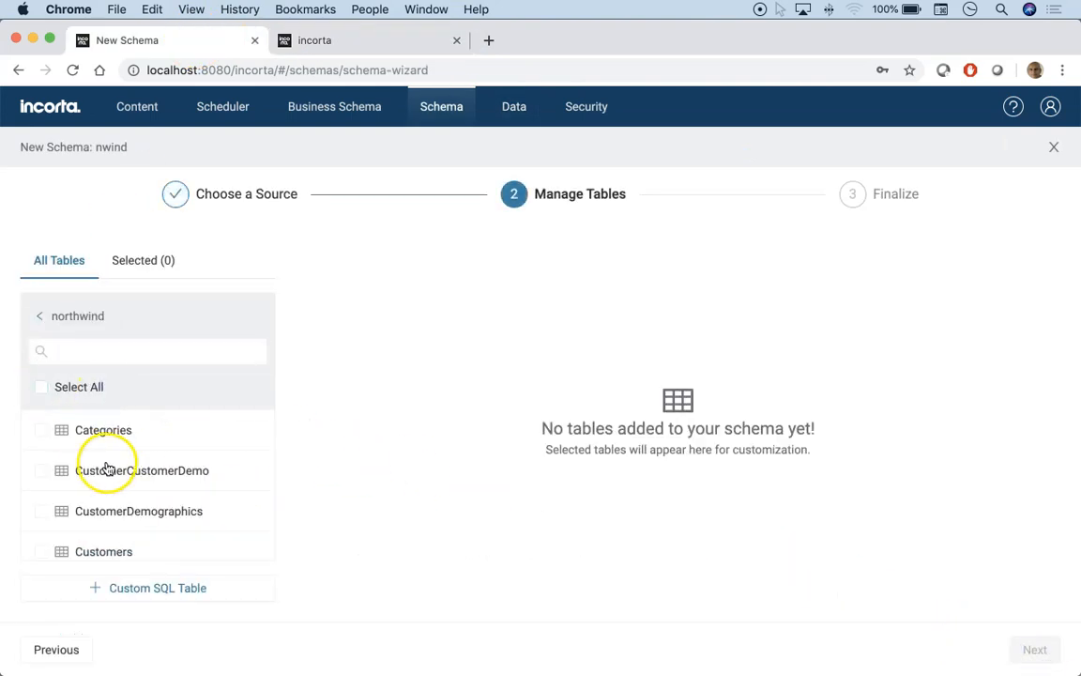
{"action": "scroll", "coordinate": [109, 465], "scroll_direction": "down", "scroll_amount": 10}
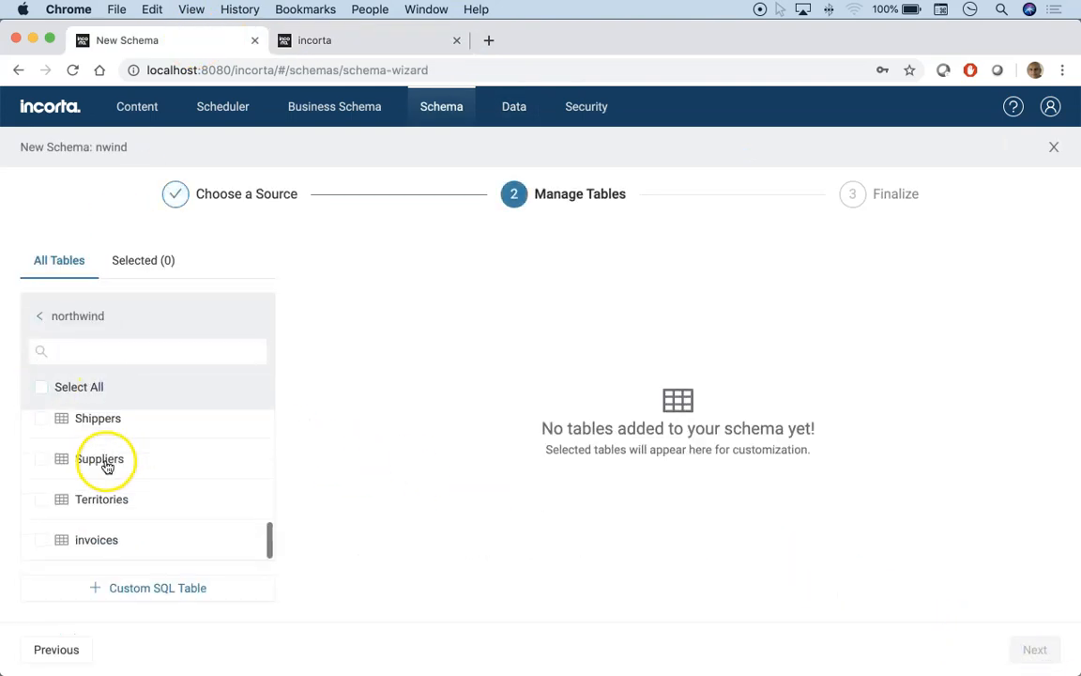
{"action": "left_click", "coordinate": [41, 387]}
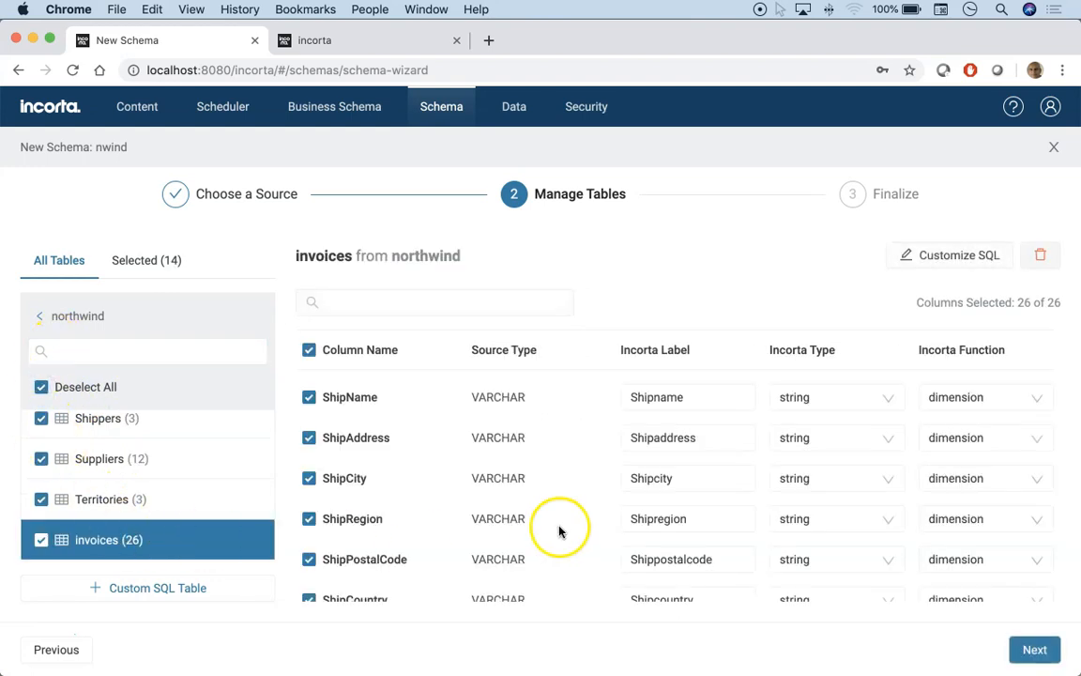
{"action": "left_click", "coordinate": [1034, 649]}
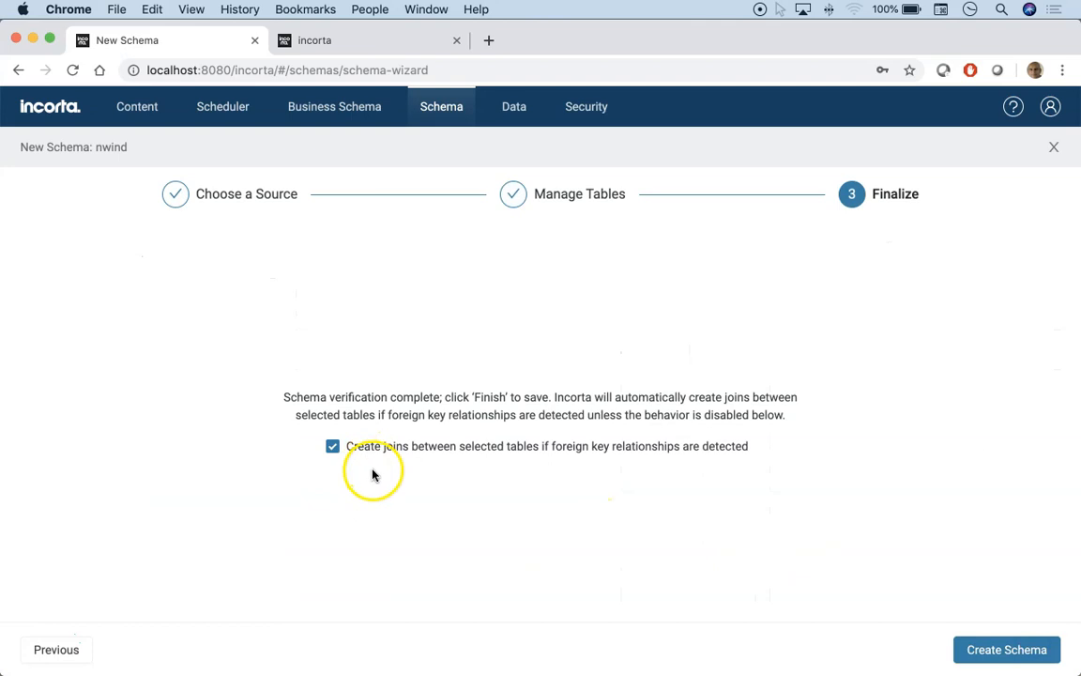
{"action": "left_click", "coordinate": [1003, 660]}
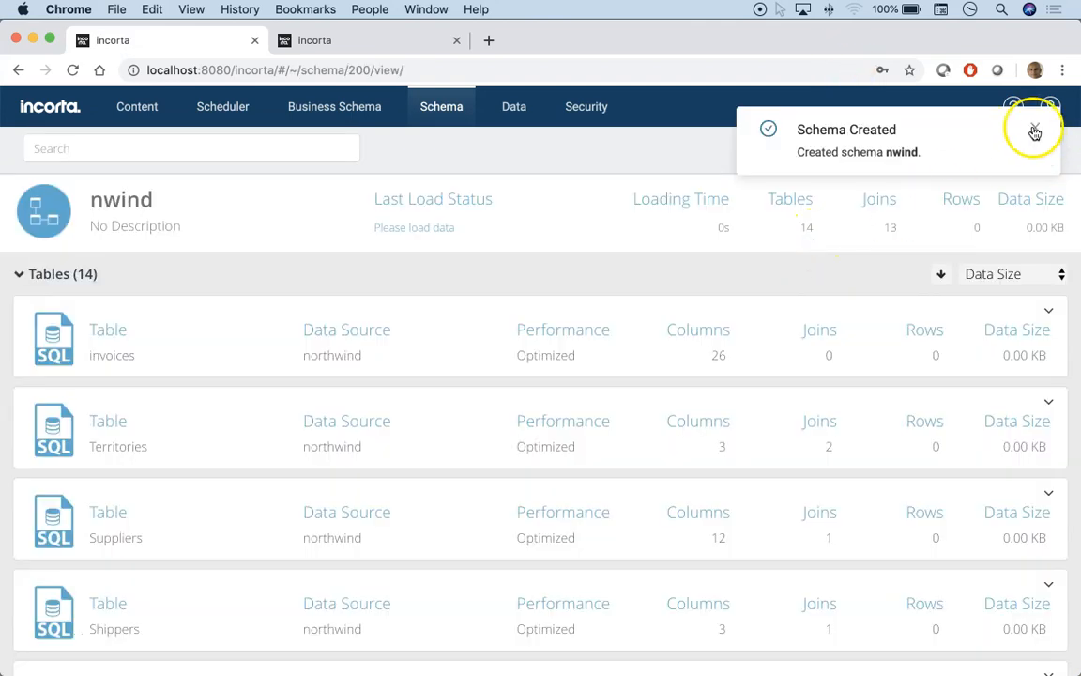
- Dismiss the notification and examine the table joins in the nwind schema's diagram, then return to the table list
{"action": "left_click", "coordinate": [1033, 126]}
{"action": "left_click", "coordinate": [951, 154]}
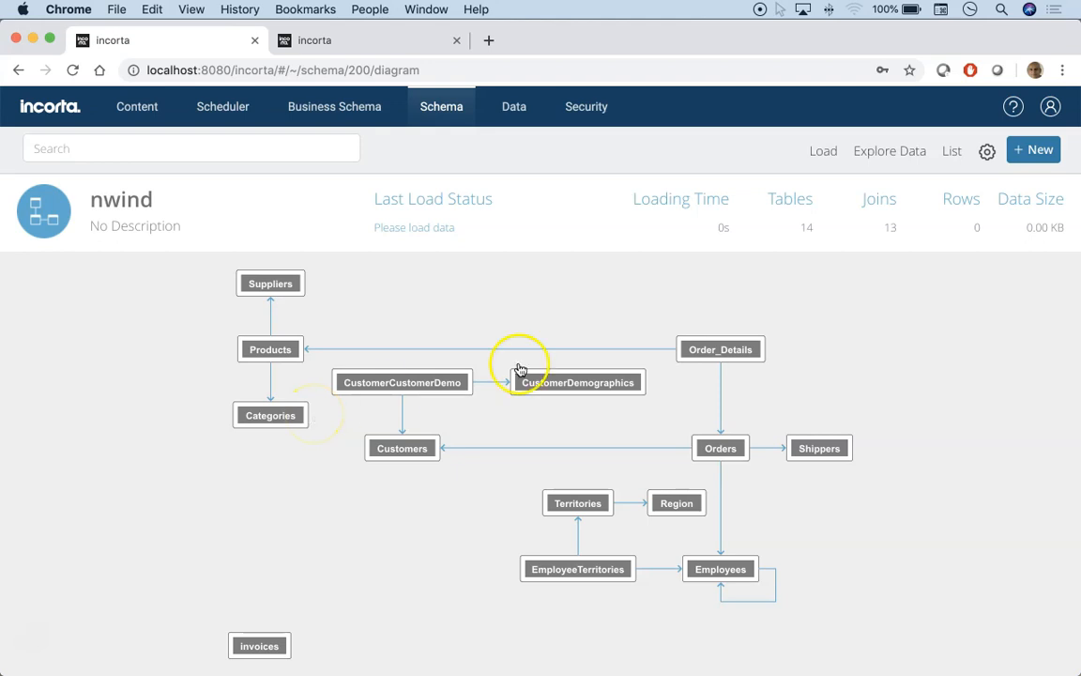
{"action": "left_click", "coordinate": [951, 153]}
- Load the data of the nwind schema and show its diagram again
{"action": "left_click", "coordinate": [805, 154]}
{"action": "mouse_move", "coordinate": [793, 188]}
{"action": "left_click", "coordinate": [724, 183]}
{"action": "left_click", "coordinate": [504, 422]}
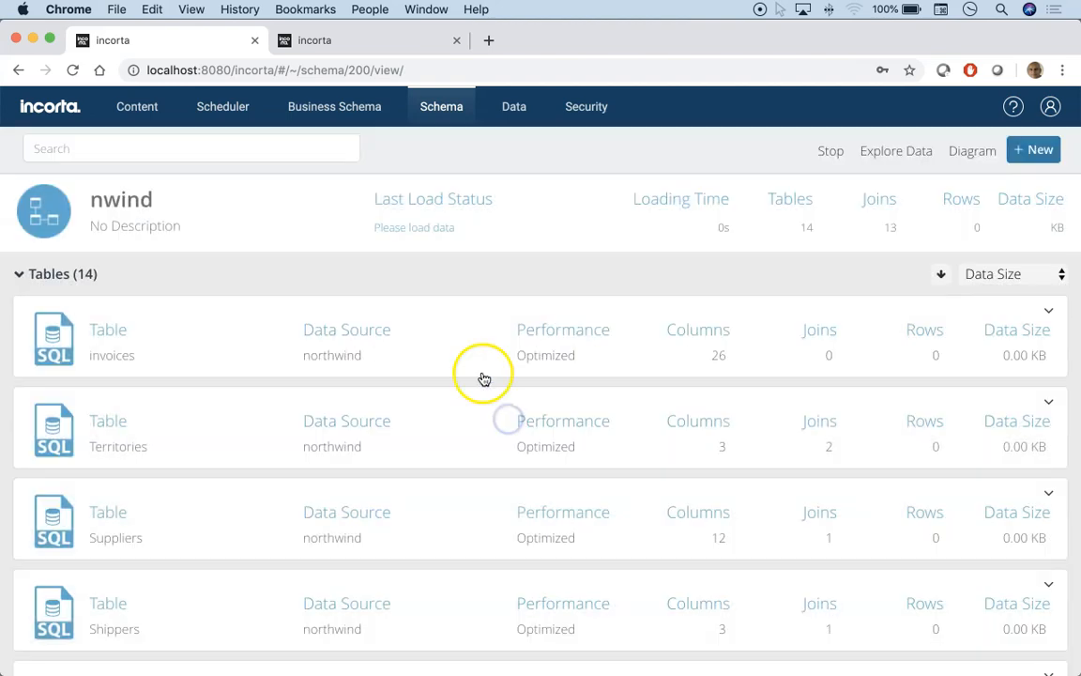
{"action": "left_click", "coordinate": [969, 151]}
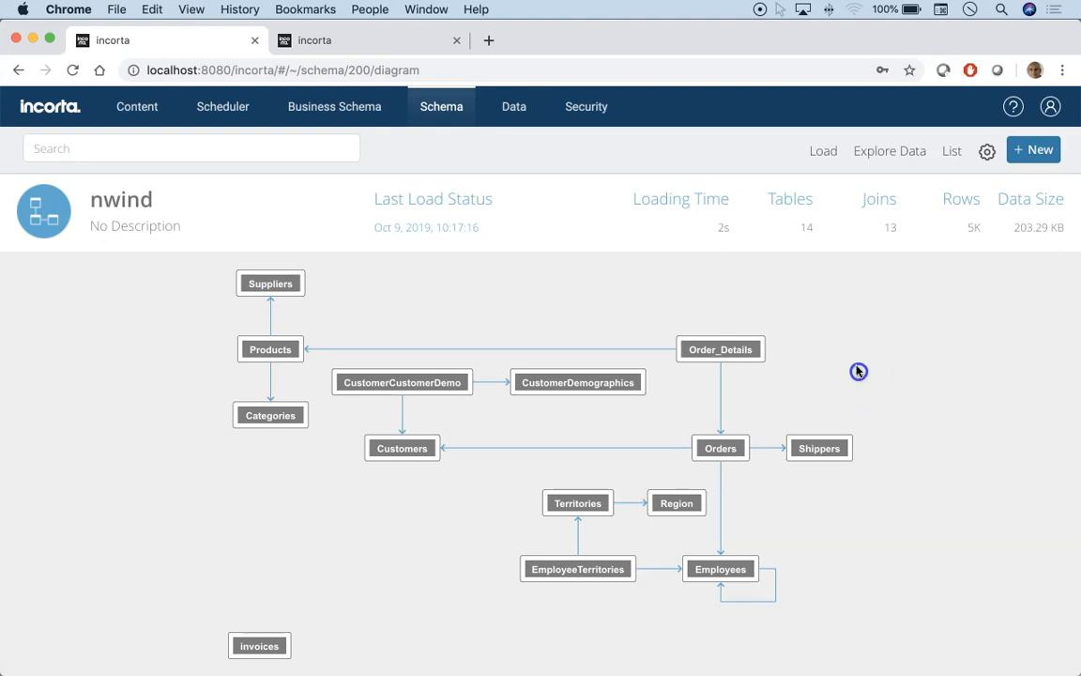
- Create a business schema named nwind_bs
{"action": "left_click", "coordinate": [354, 112]}
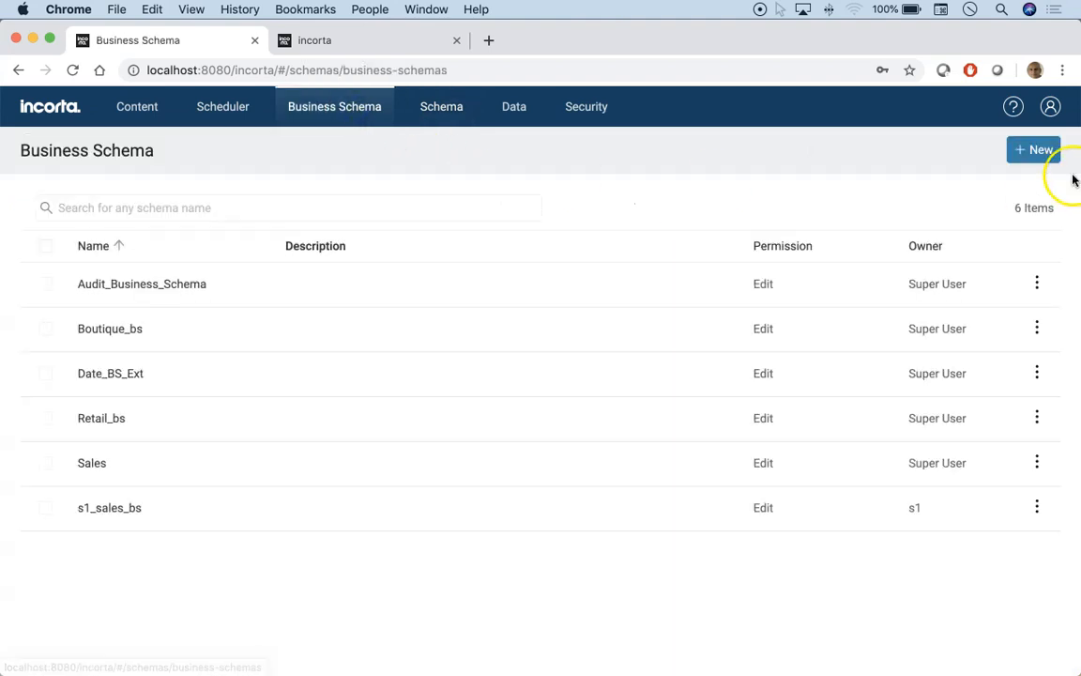
{"action": "left_click", "coordinate": [1032, 151]}
{"action": "left_click", "coordinate": [963, 182]}
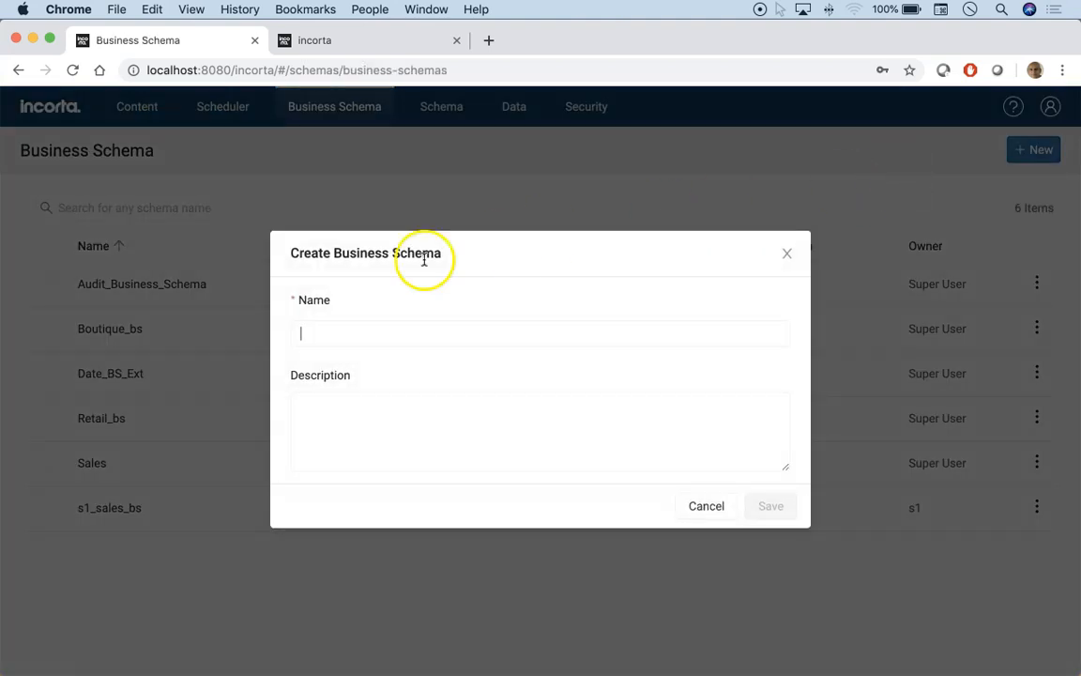
{"action": "type", "text": "nwi"}
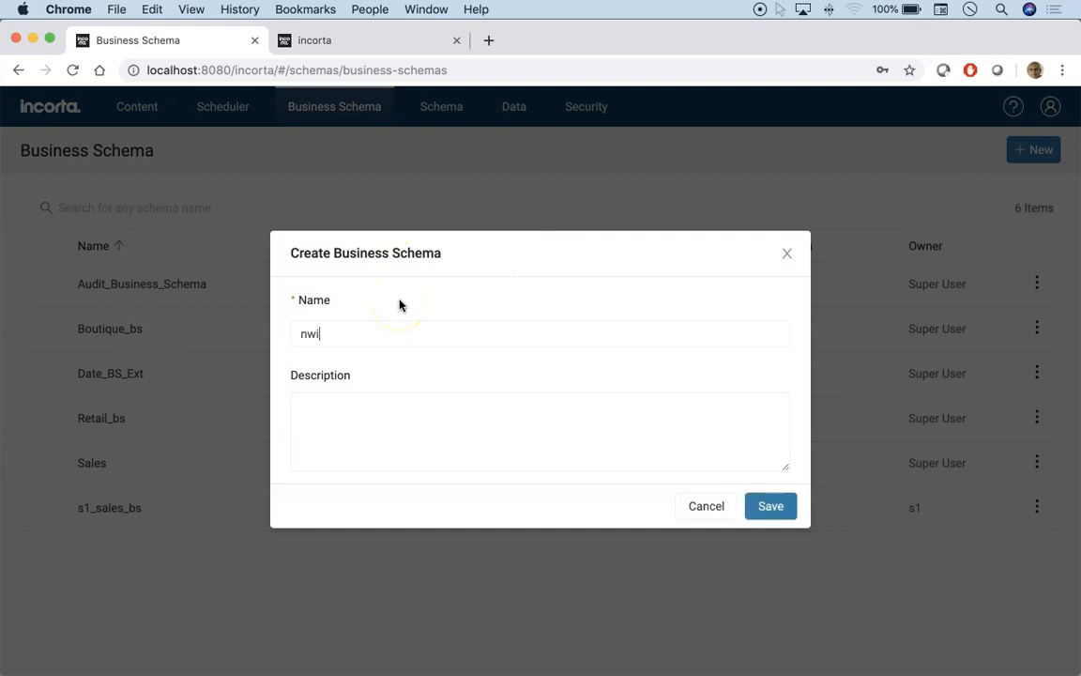
{"action": "type", "text": "nd_bs"}
{"action": "left_click", "coordinate": [758, 510]}
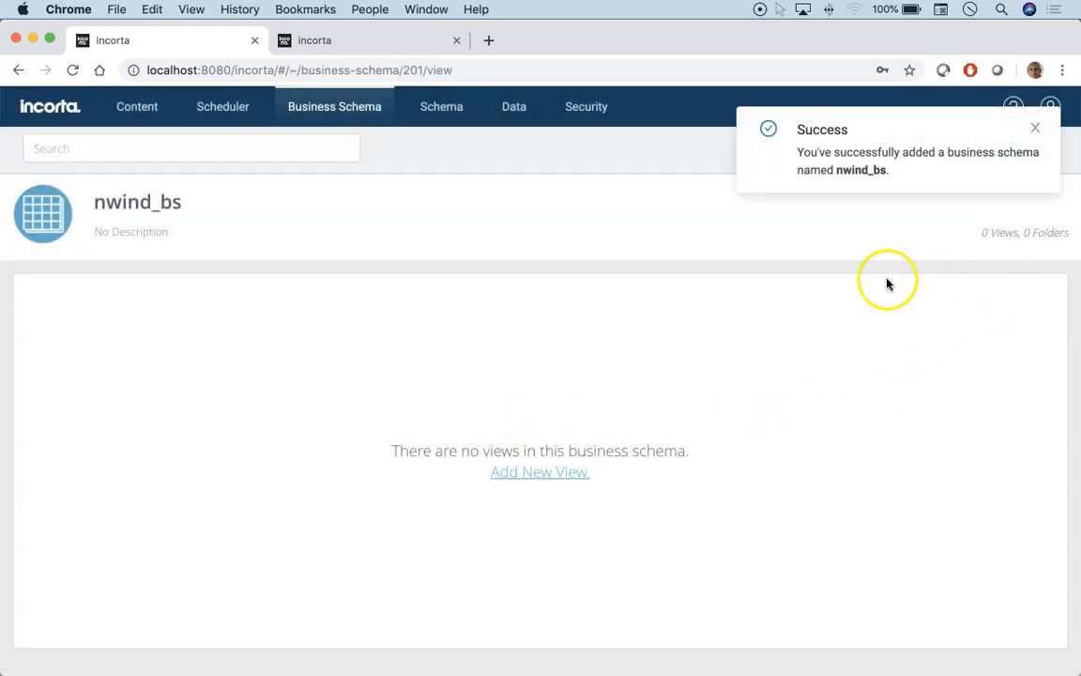
- Add a new view to the nwind_bs business schema and name it sales
{"action": "left_click", "coordinate": [547, 472]}
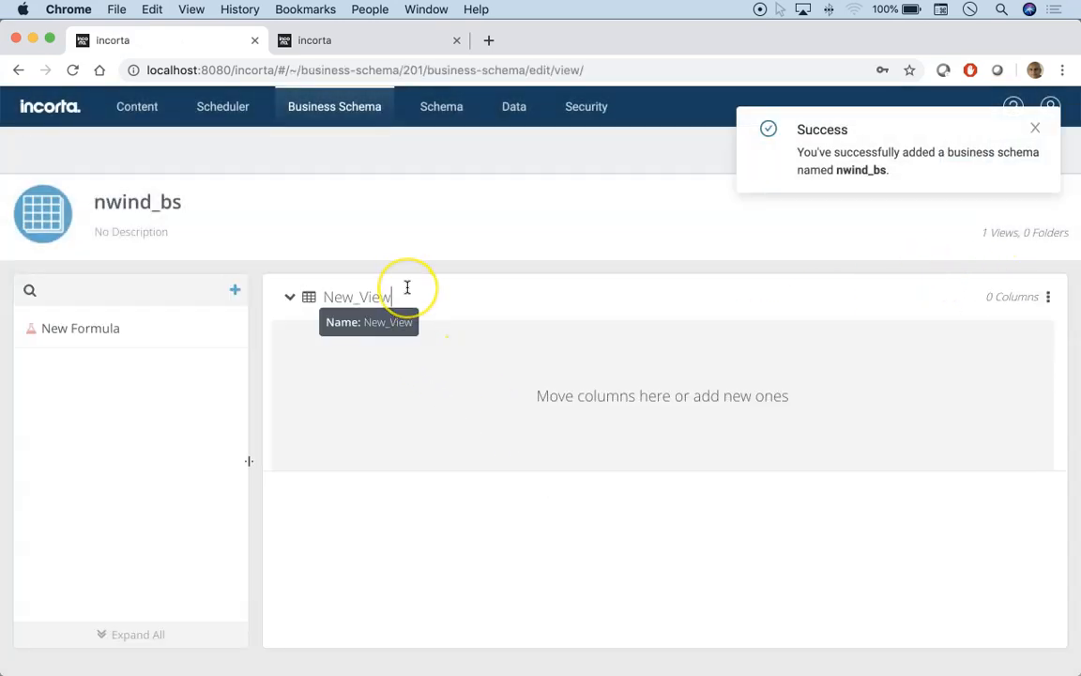
{"action": "key", "text": "BackSpace"}
{"action": "key", "text": "BackSpace"}
{"action": "key", "text": "BackSpace"}
{"action": "key", "text": "BackSpace"}
{"action": "type", "text": "sales"}
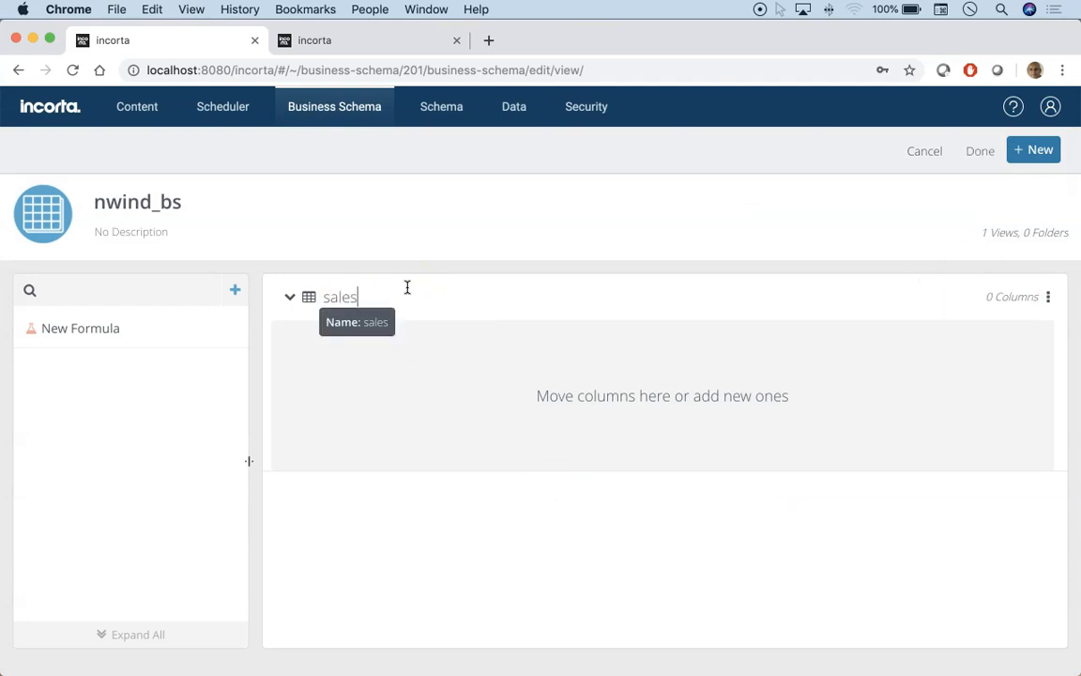
- Make all tables of the nwind schema available as column sources for the sales view
{"action": "left_click", "coordinate": [234, 292]}
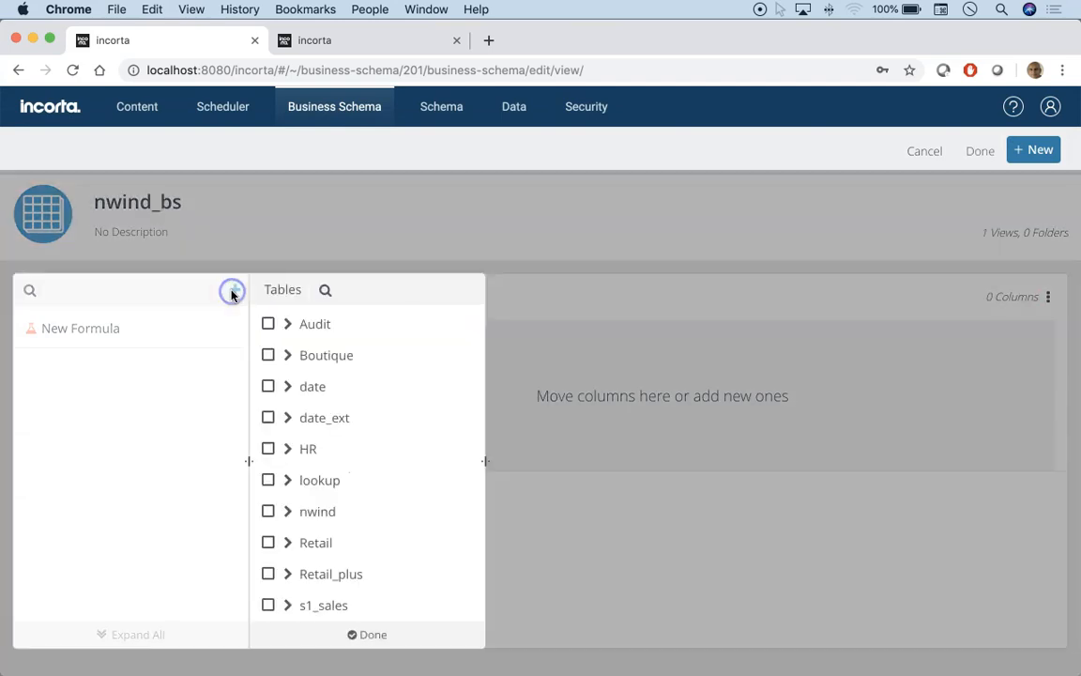
{"action": "left_click", "coordinate": [268, 511]}
{"action": "left_click", "coordinate": [372, 635]}
- Filter the source columns by "id" and add Orderid from the Orders table to the sales view
{"action": "left_click", "coordinate": [85, 290]}
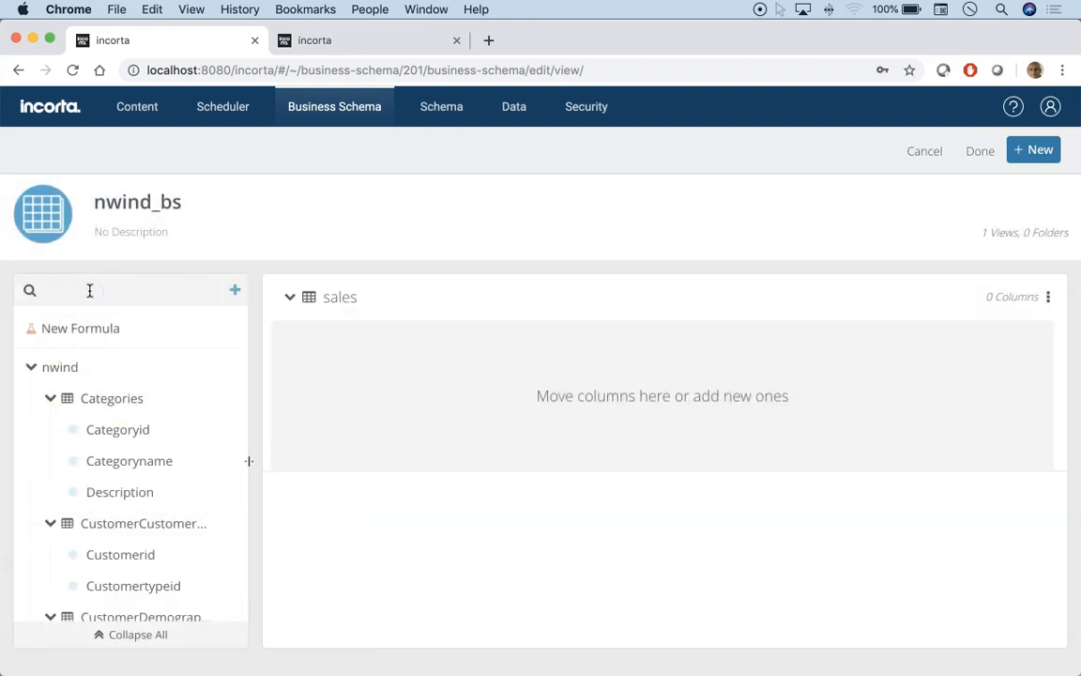
{"action": "type", "text": "id"}
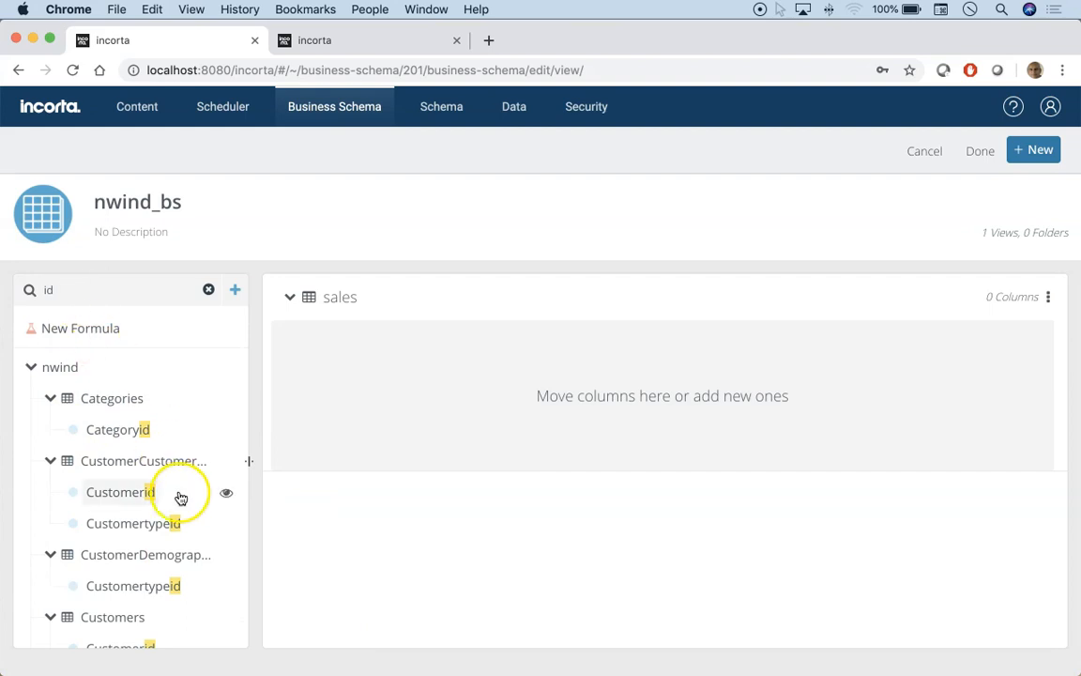
{"action": "scroll", "coordinate": [178, 498], "scroll_direction": "down", "scroll_amount": 5}
{"action": "scroll", "coordinate": [180, 501], "scroll_direction": "down", "scroll_amount": 5}
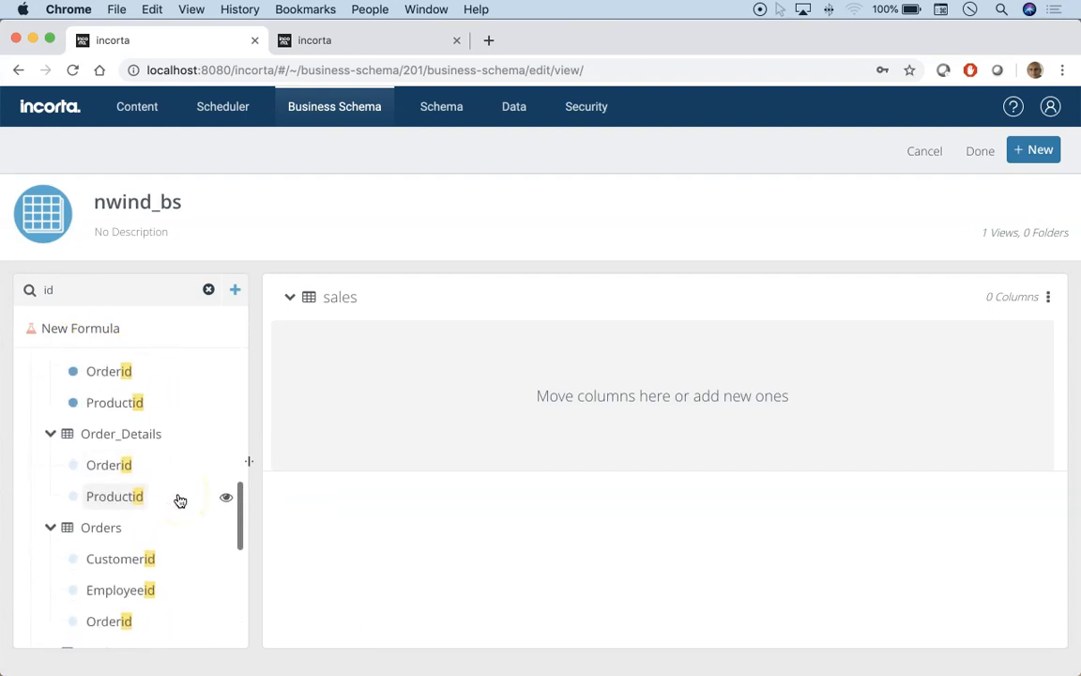
{"action": "scroll", "coordinate": [178, 500], "scroll_direction": "down", "scroll_amount": 2}
{"action": "left_click_drag", "start_coordinate": [121, 569], "coordinate": [457, 385]}
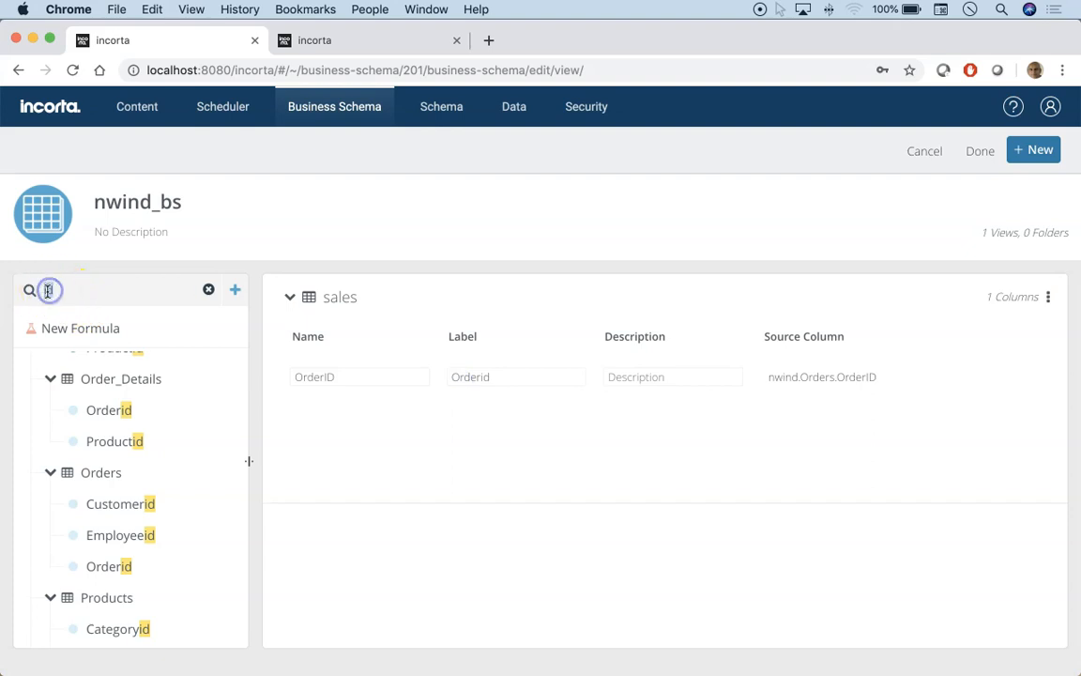
- Filter the source columns by "city", add City from the Customers table to the sales view, and finish editing
{"action": "type", "text": "city"}
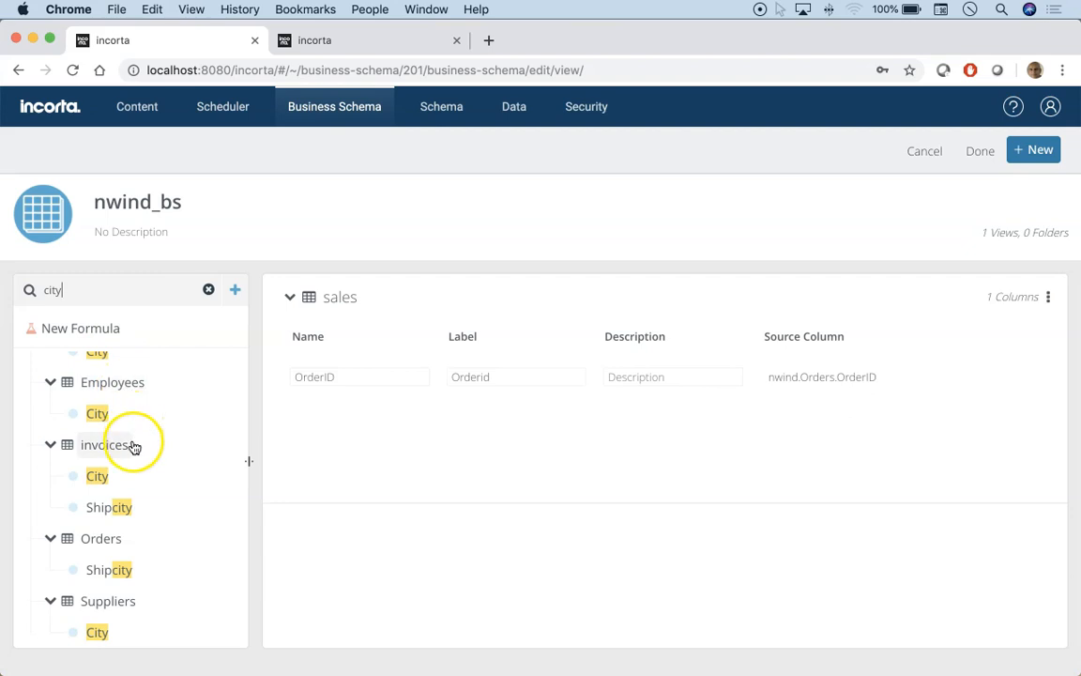
{"action": "scroll", "coordinate": [141, 488], "scroll_direction": "up", "scroll_amount": 2}
{"action": "left_click_drag", "start_coordinate": [96, 431], "coordinate": [366, 427]}
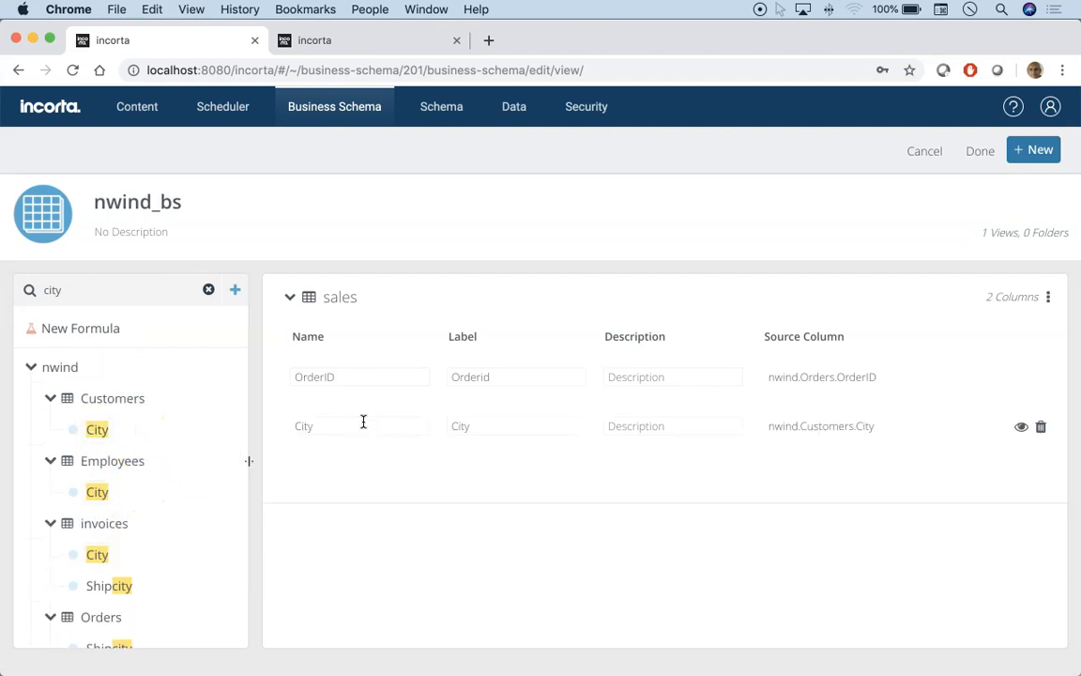
{"action": "left_click", "coordinate": [595, 511]}
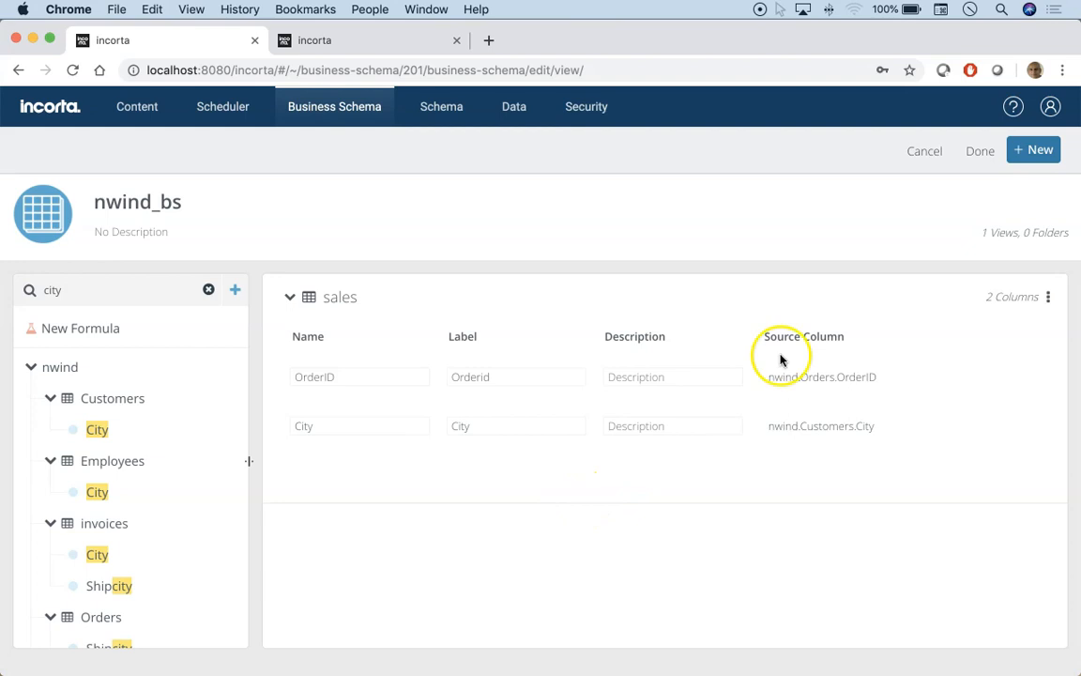
{"action": "left_click", "coordinate": [980, 151]}
- Explore the nwind_bs data in a table insight grouped by City with Orderid as the measure
{"action": "left_click", "coordinate": [964, 150]}
{"action": "left_click", "coordinate": [827, 154]}
{"action": "left_click", "coordinate": [488, 325]}
{"action": "left_click_drag", "start_coordinate": [93, 366], "coordinate": [439, 205]}
{"action": "left_click_drag", "start_coordinate": [132, 326], "coordinate": [352, 262]}
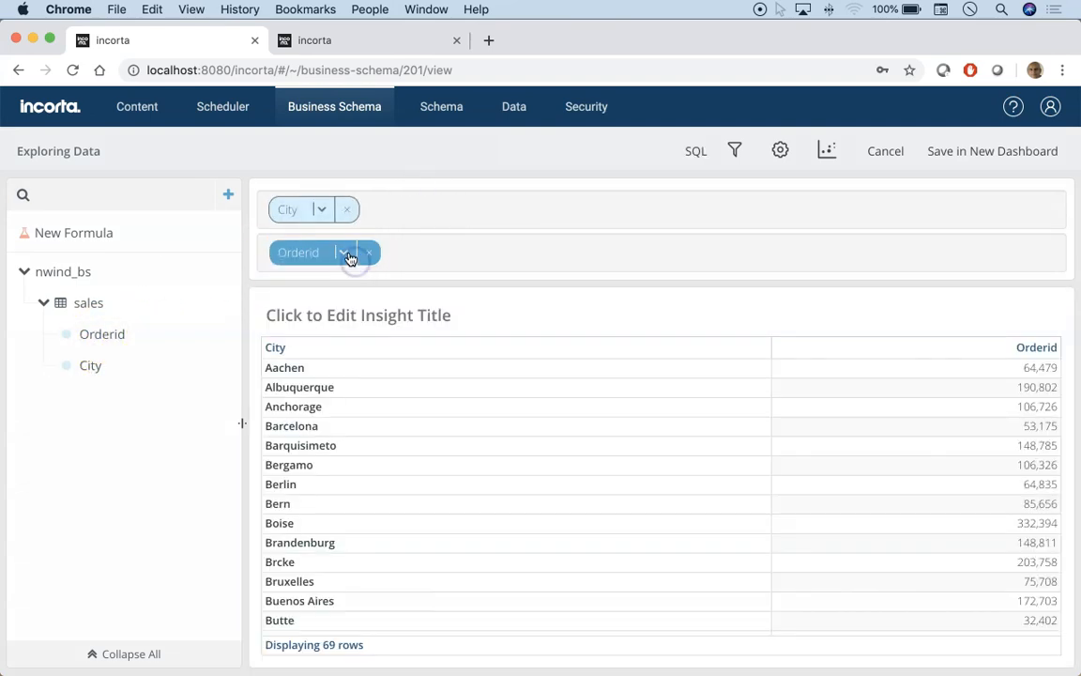
- Rename the Orderid measure to "# of Orders" and set its aggregation to COUNT
{"action": "left_click", "coordinate": [345, 254]}
{"action": "left_click_drag", "start_coordinate": [453, 372], "coordinate": [359, 369]}
{"action": "type", "text": "# of Ord"}
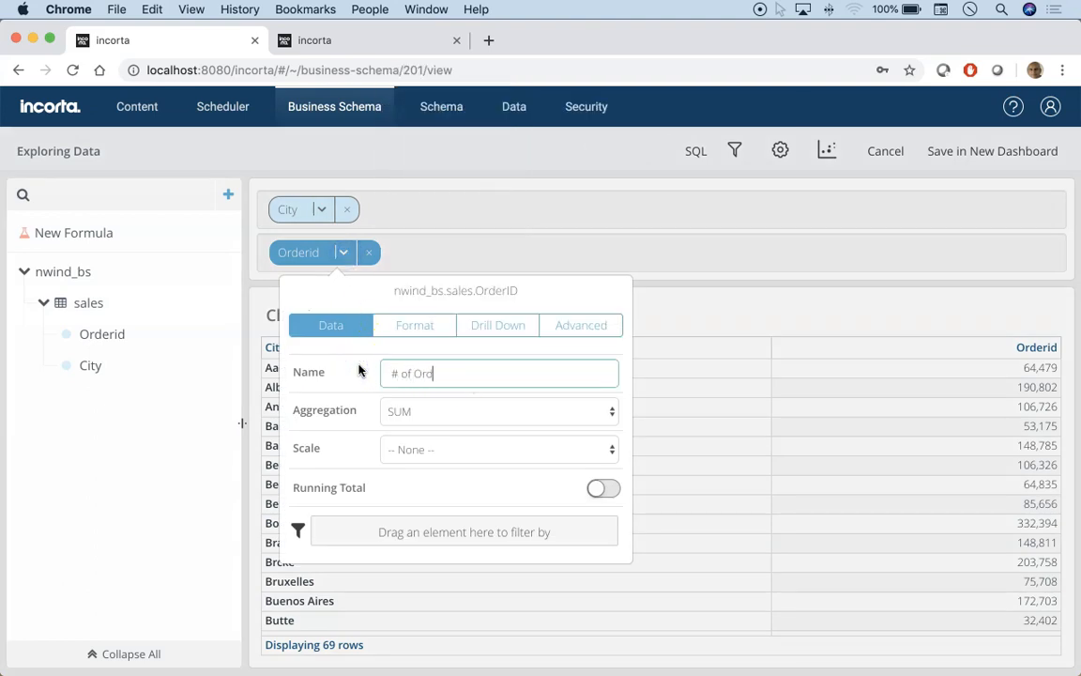
{"action": "type", "text": "ers"}
{"action": "left_click", "coordinate": [437, 410]}
{"action": "left_click", "coordinate": [422, 334]}
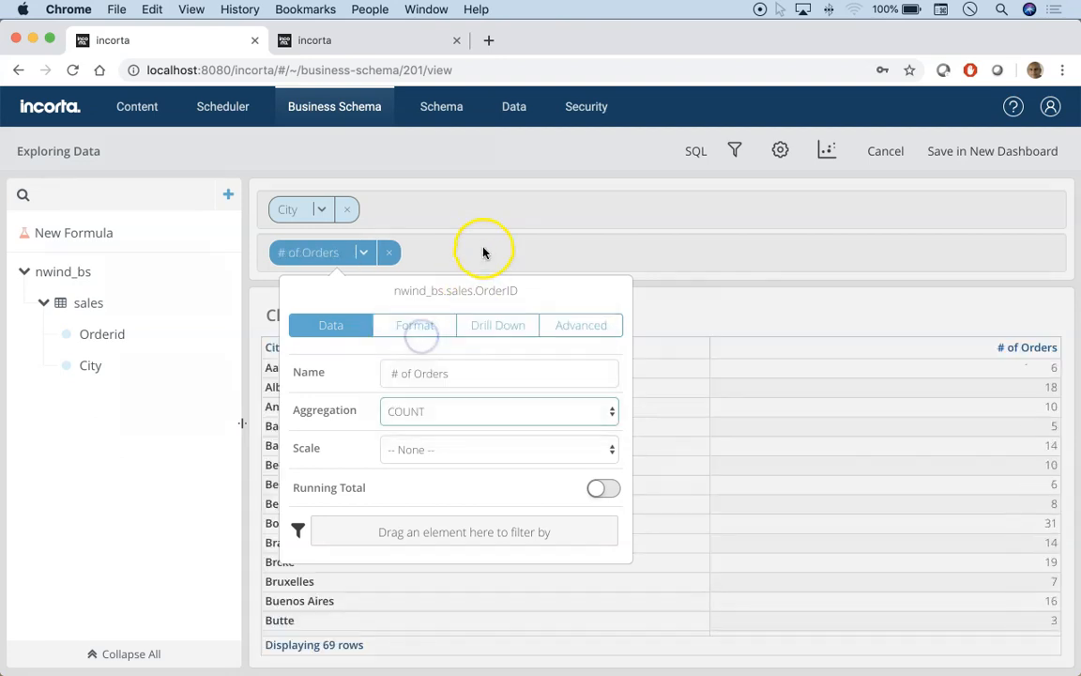
- Sort the City grouping by Orderid in descending order and look through the sorted rows
{"action": "left_click", "coordinate": [428, 215]}
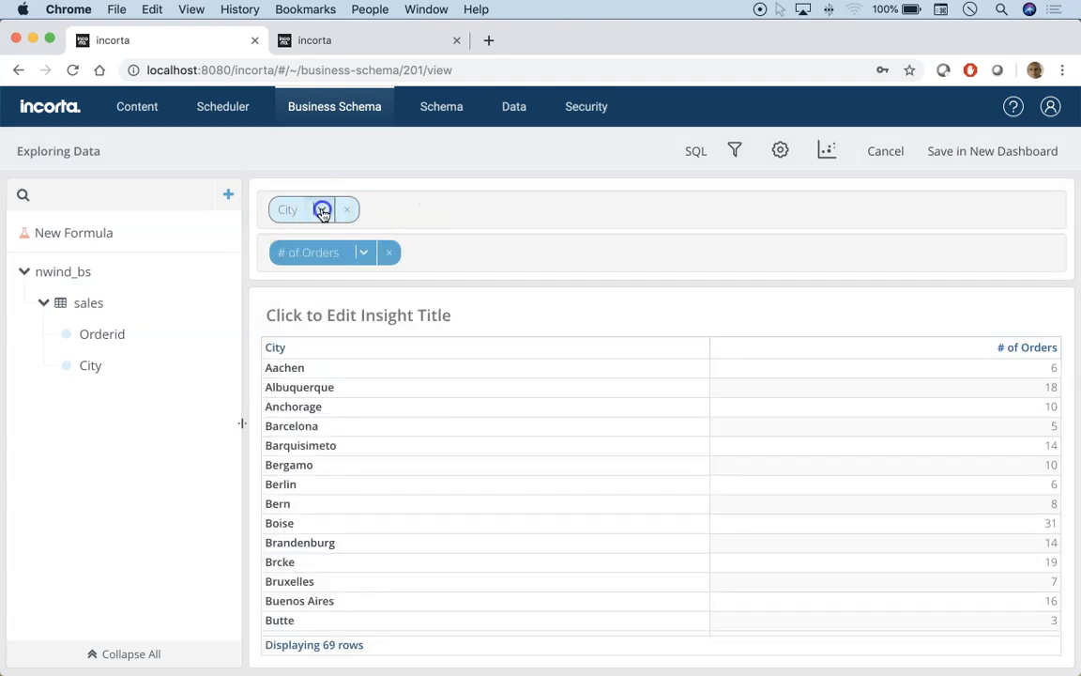
{"action": "left_click", "coordinate": [321, 209]}
{"action": "left_click_drag", "start_coordinate": [102, 342], "coordinate": [425, 515]}
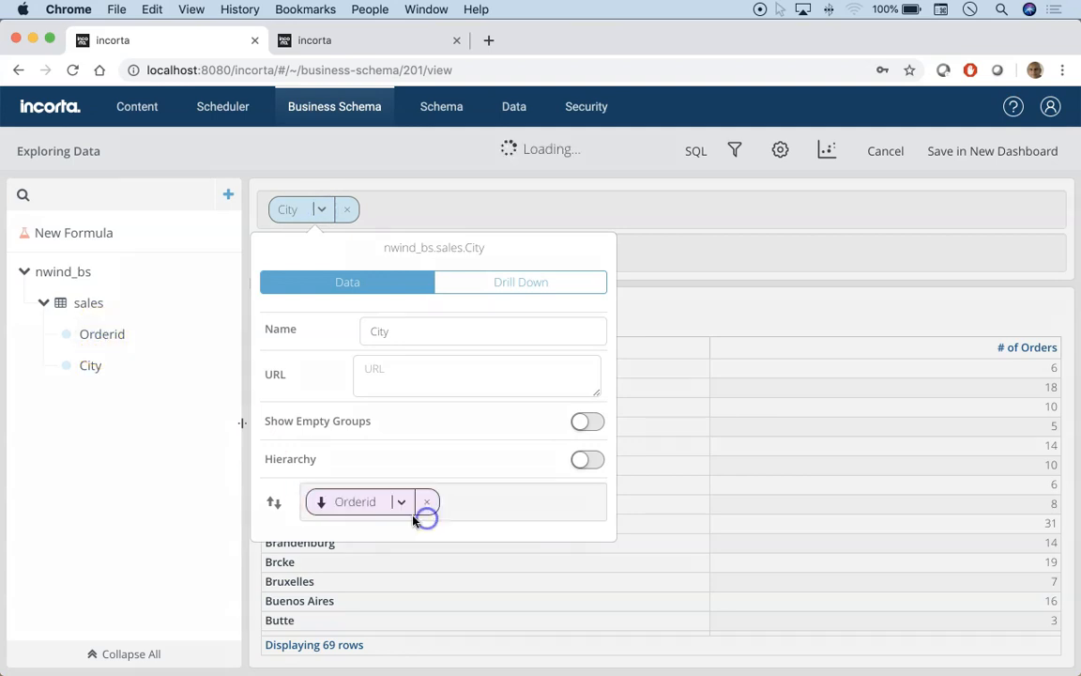
{"action": "left_click", "coordinate": [777, 246]}
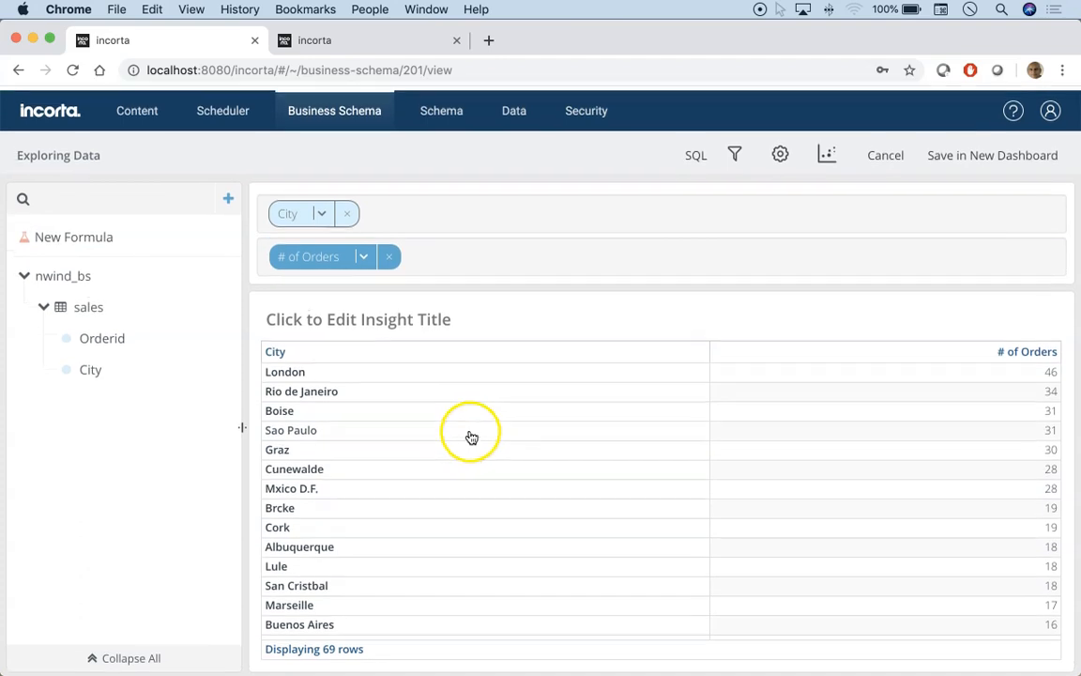
{"action": "scroll", "coordinate": [475, 446], "scroll_direction": "down", "scroll_amount": 10}
{"action": "scroll", "coordinate": [474, 446], "scroll_direction": "up", "scroll_amount": 10}
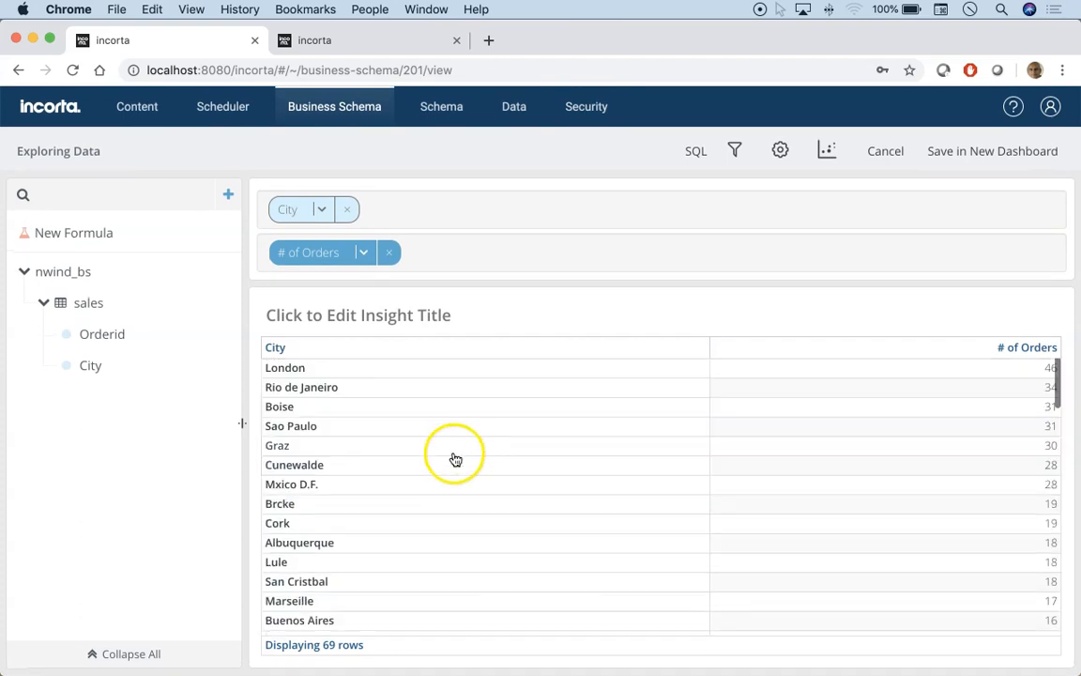
- Save the insight in a new dashboard and rename that dashboard "# of Orders by City"
{"action": "left_click", "coordinate": [985, 156]}
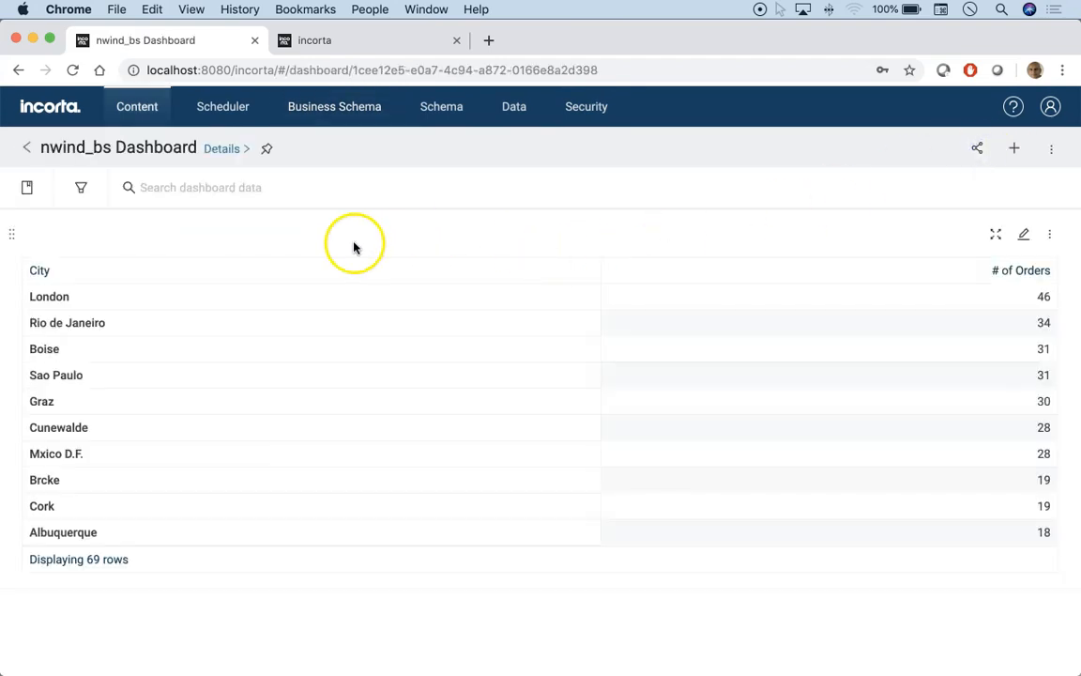
{"action": "left_click", "coordinate": [1051, 148]}
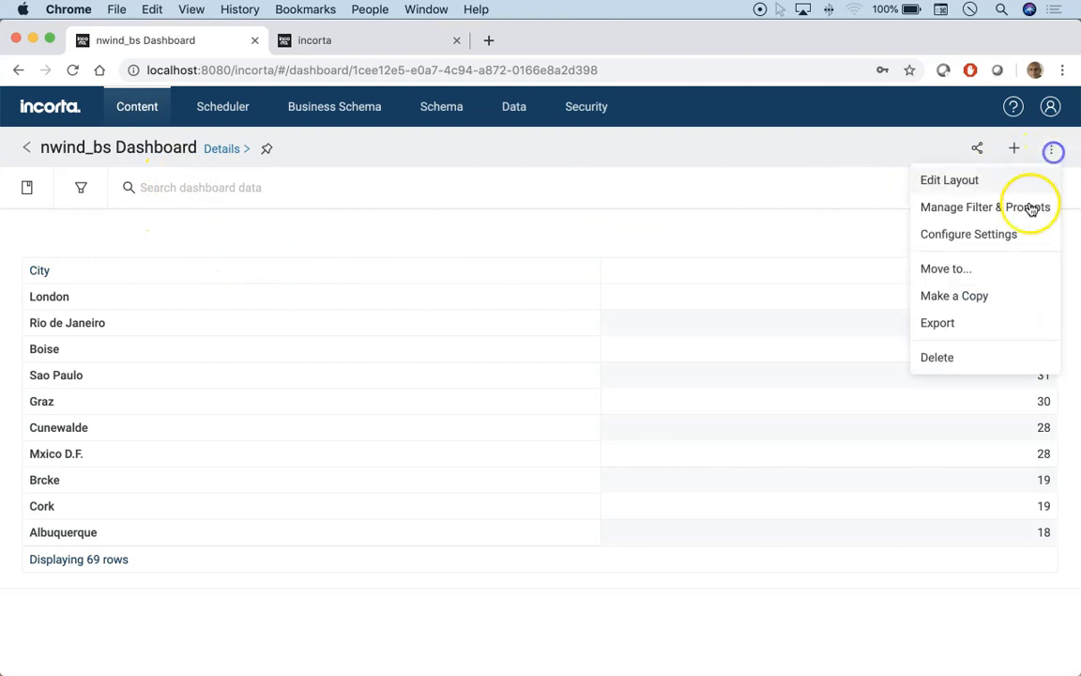
{"action": "left_click", "coordinate": [959, 237]}
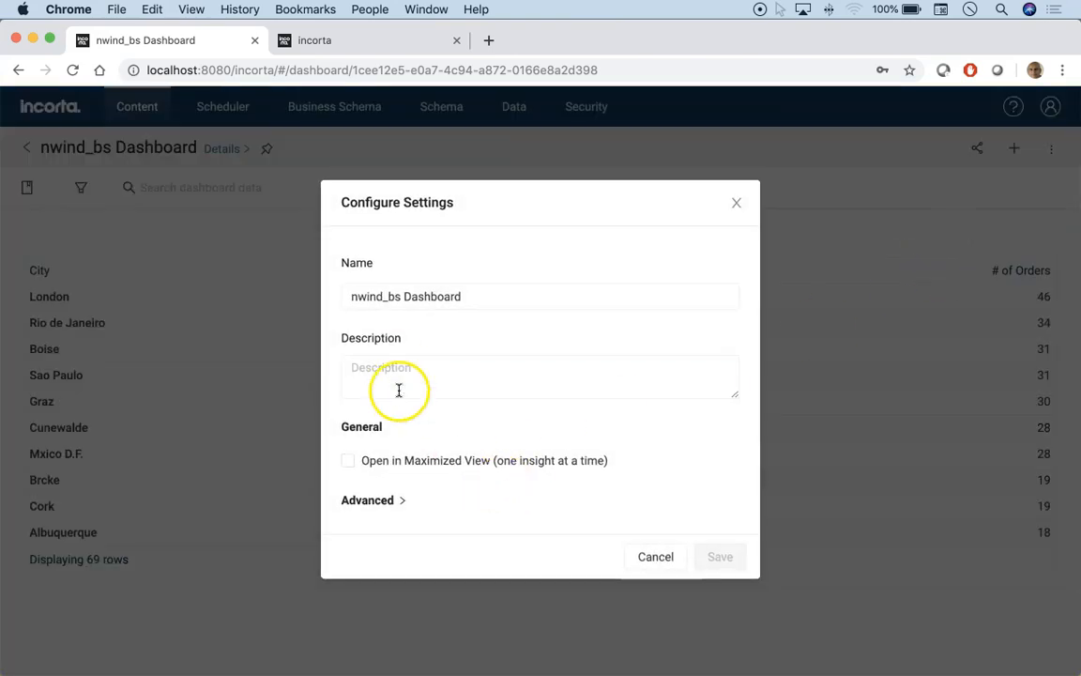
{"action": "left_click_drag", "start_coordinate": [477, 297], "coordinate": [318, 291]}
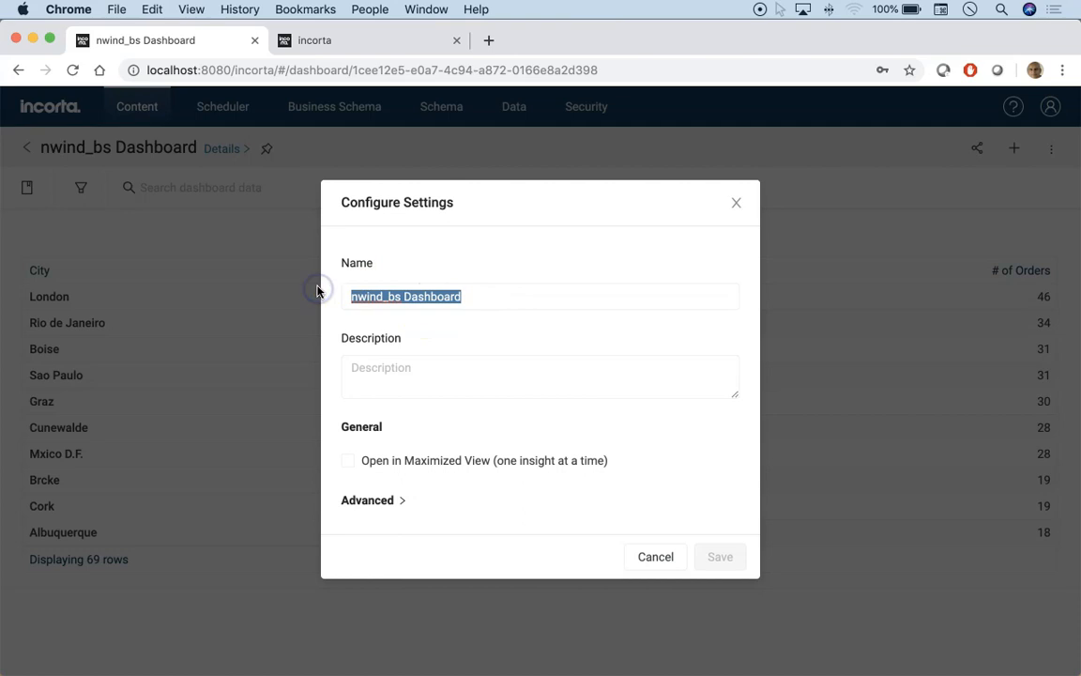
{"action": "type", "text": "# of Ordsers by City"}
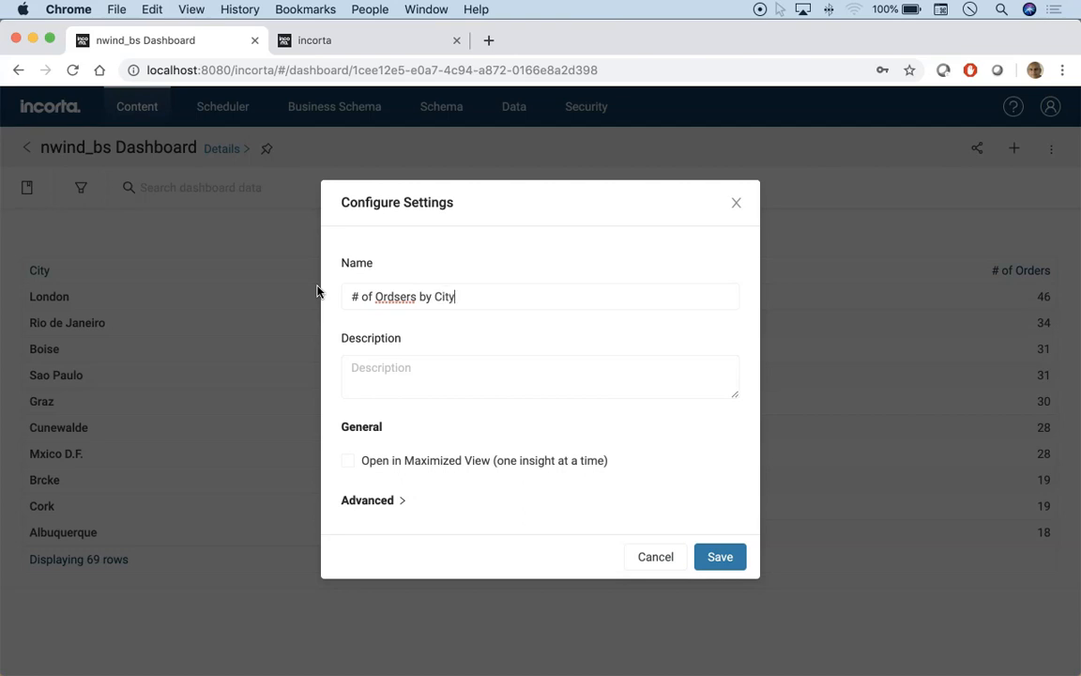
{"action": "key", "text": "BackSpace"}
{"action": "left_click", "coordinate": [709, 557]}
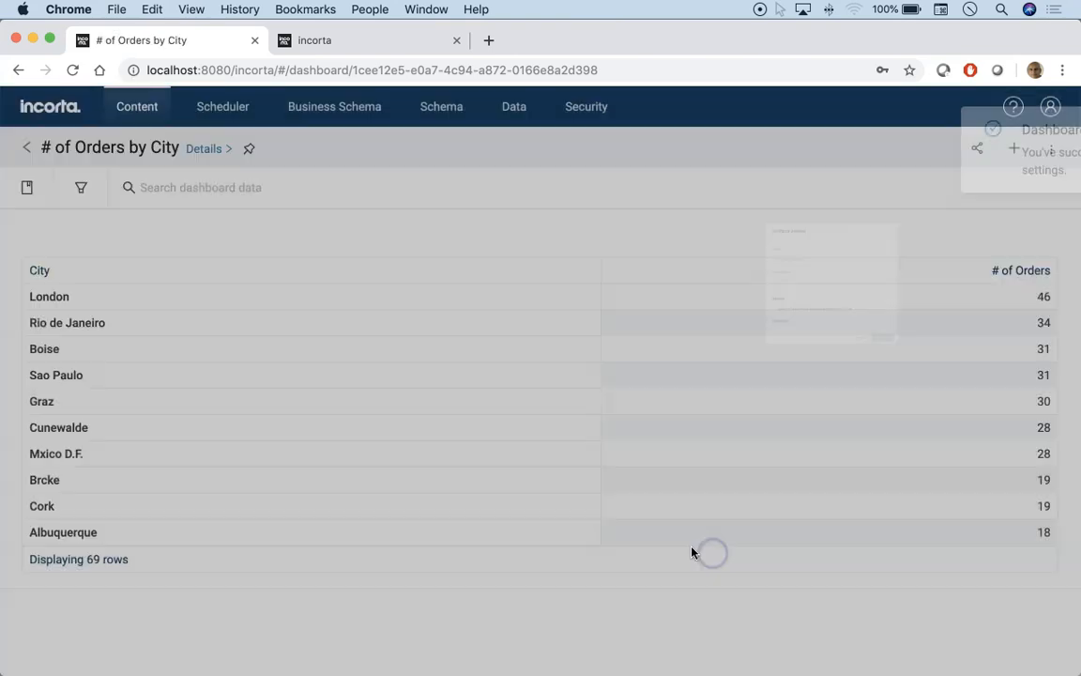
{"action": "left_click", "coordinate": [1037, 128]}
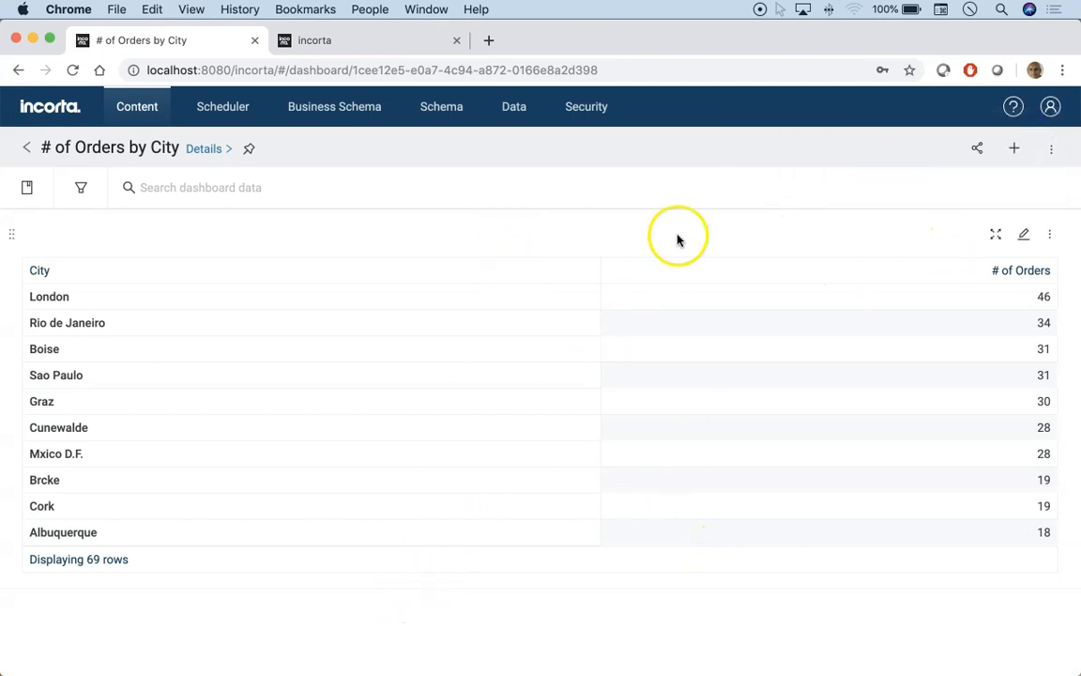
- Examine the query plan of the "# of Orders" measure and leave the insight without saving changes
{"action": "left_click", "coordinate": [1023, 235]}
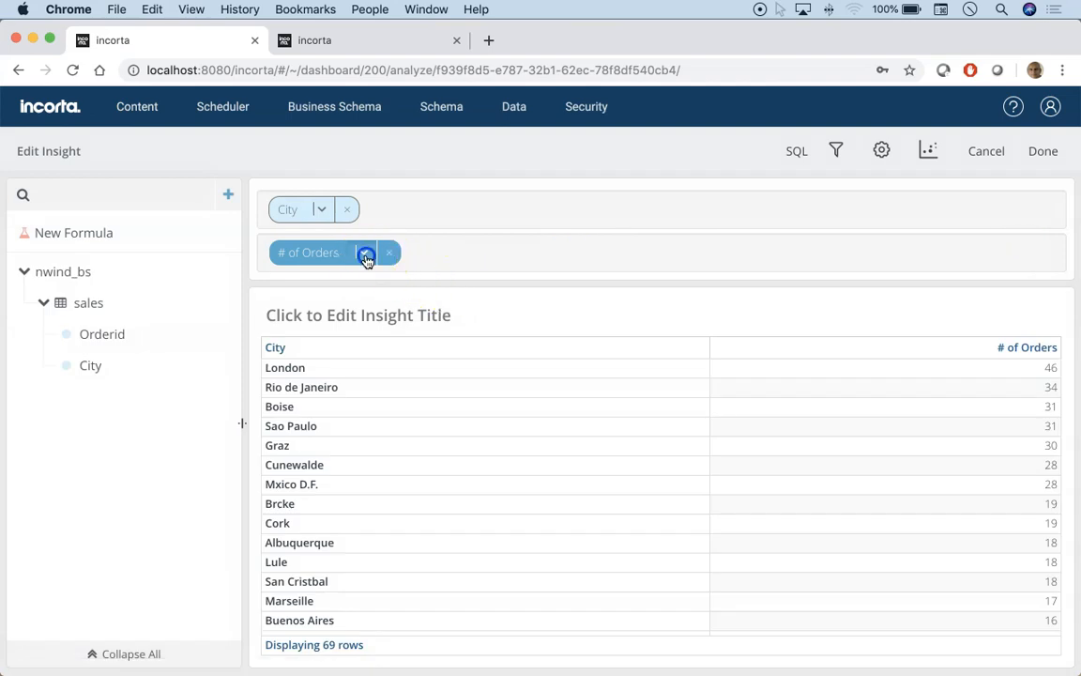
{"action": "left_click", "coordinate": [366, 260]}
{"action": "left_click", "coordinate": [586, 330]}
{"action": "left_click", "coordinate": [495, 408]}
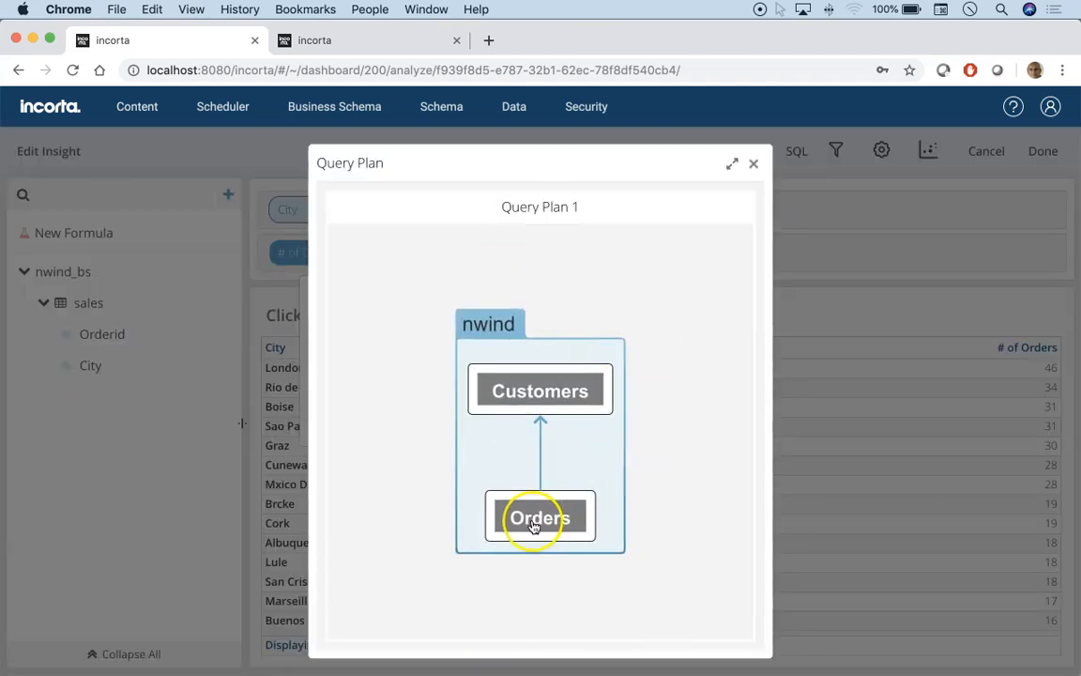
{"action": "left_click", "coordinate": [753, 163]}
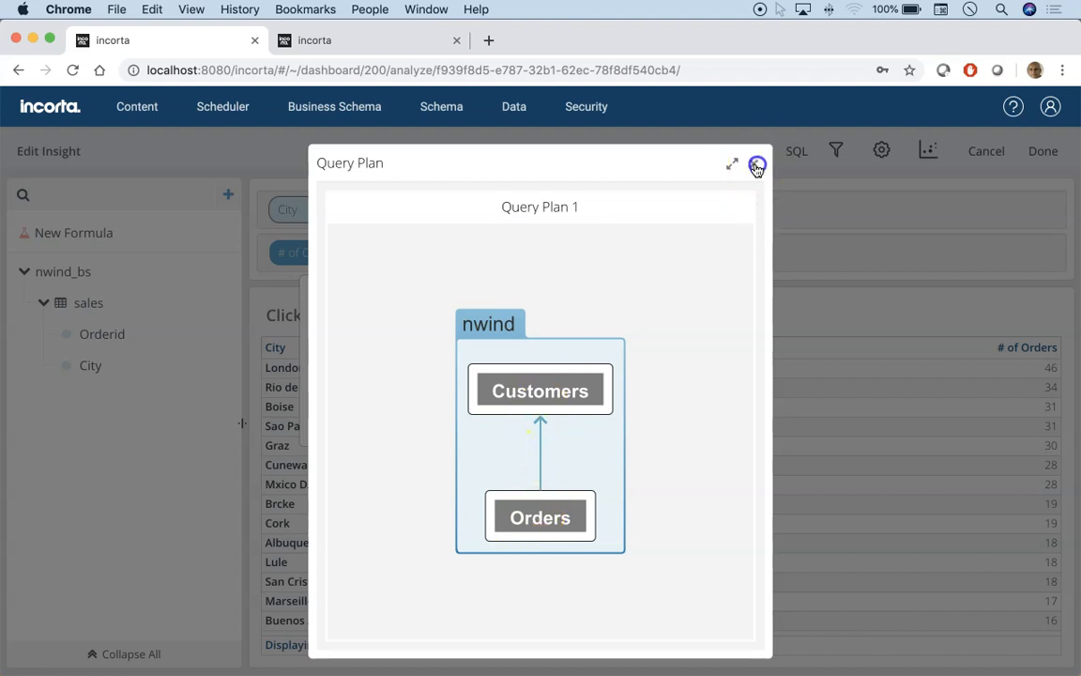
{"action": "left_click", "coordinate": [993, 157]}
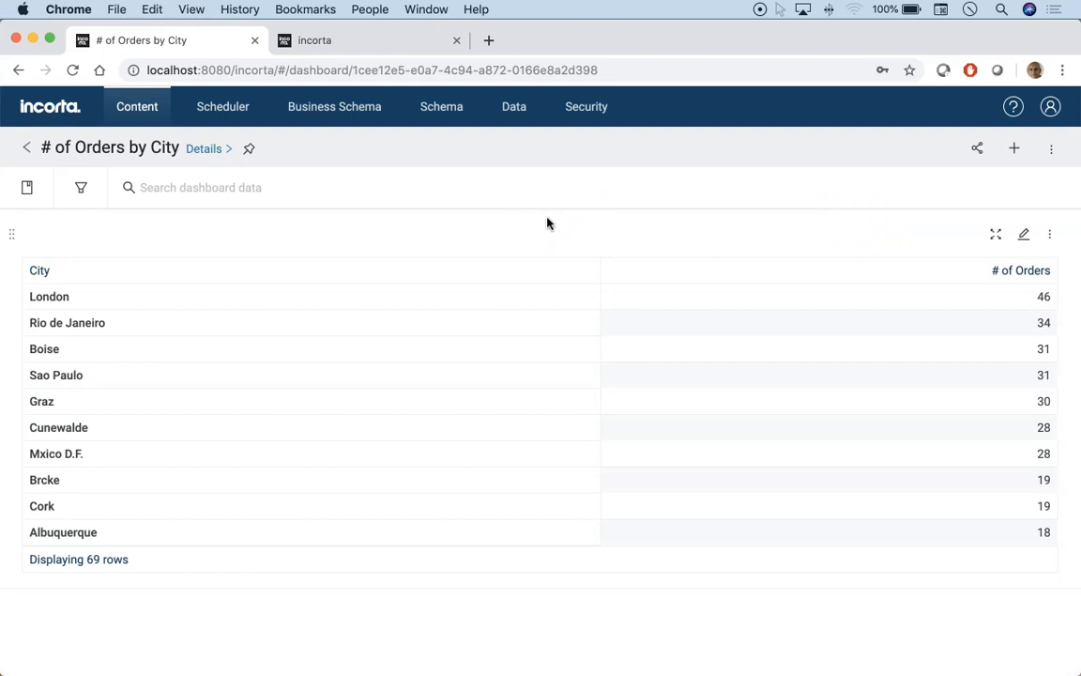
- Expand the sales view in the nwind_bs business schema and capture a screenshot of its column list
{"action": "left_click", "coordinate": [350, 110]}
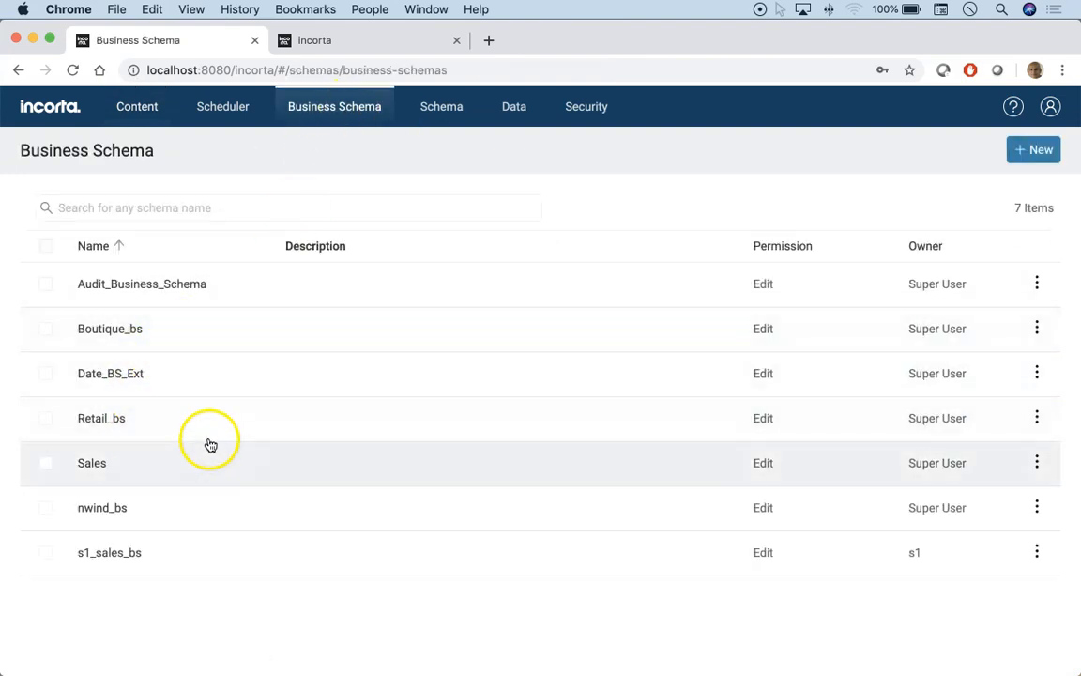
{"action": "left_click", "coordinate": [108, 502]}
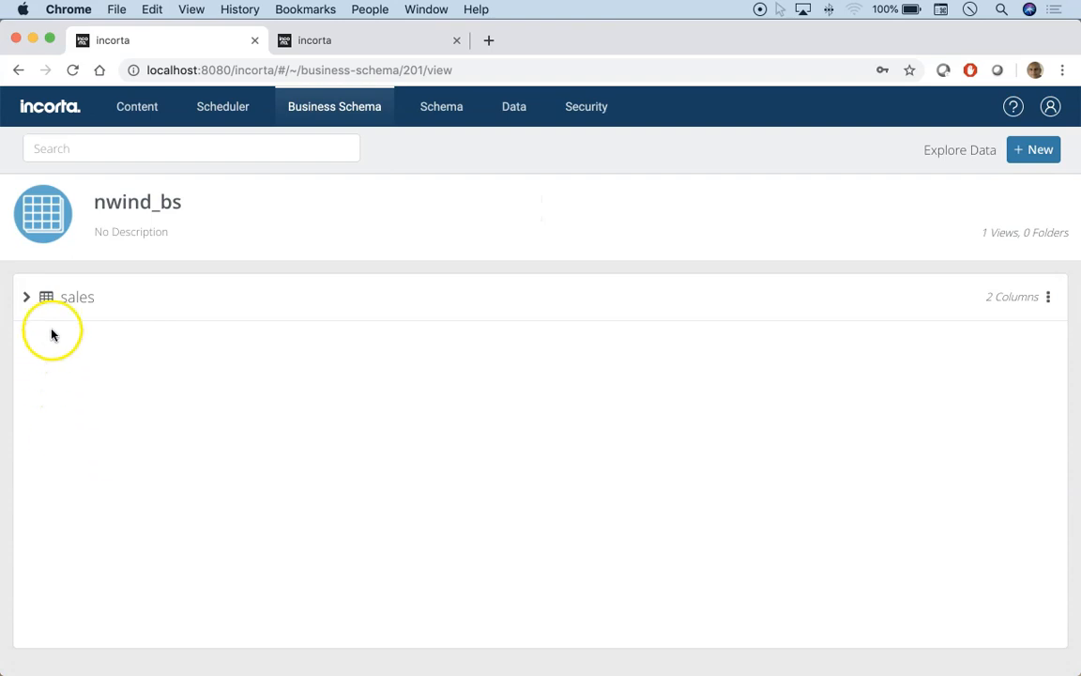
{"action": "left_click", "coordinate": [70, 297]}
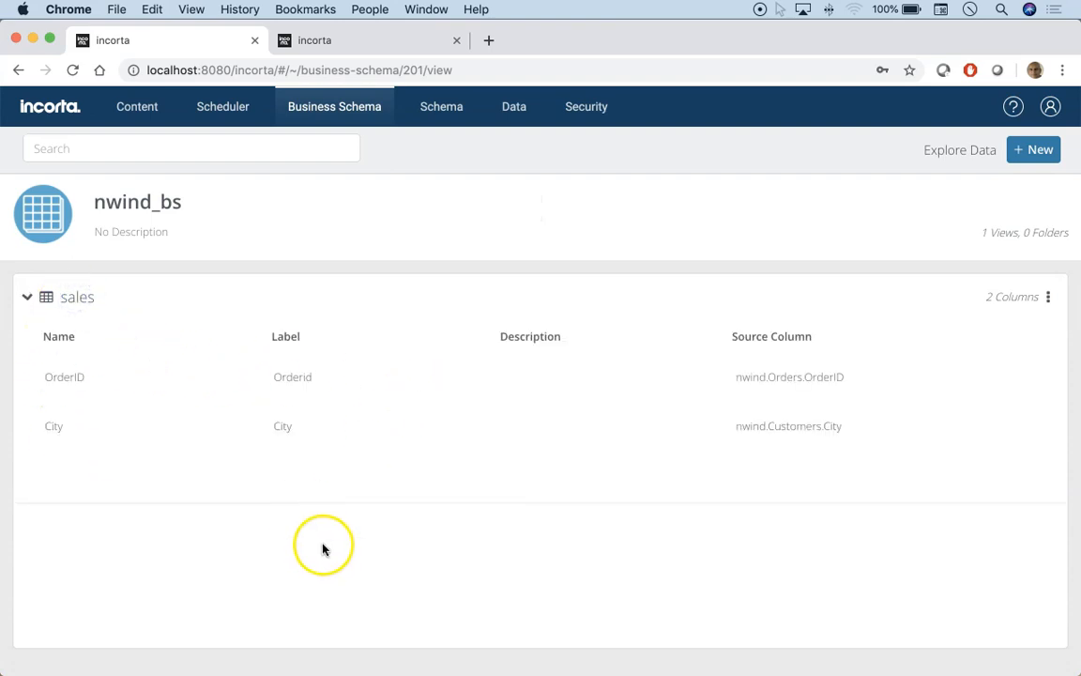
{"action": "left_click_drag", "start_coordinate": [13, 183], "coordinate": [882, 482]}
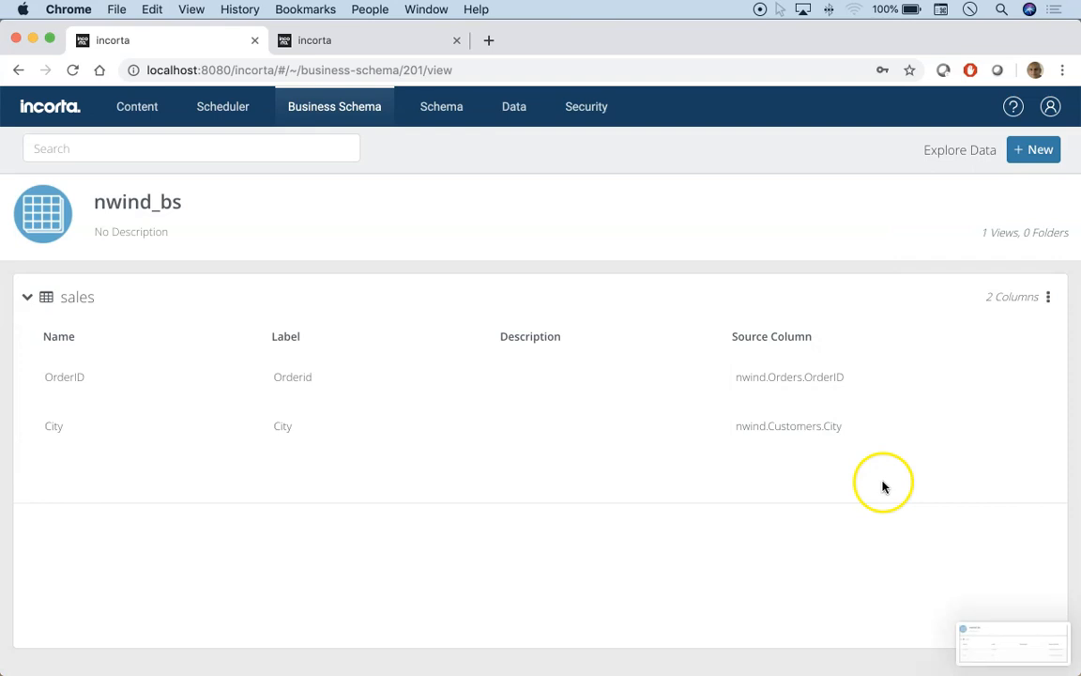
{"action": "left_click", "coordinate": [1037, 651]}
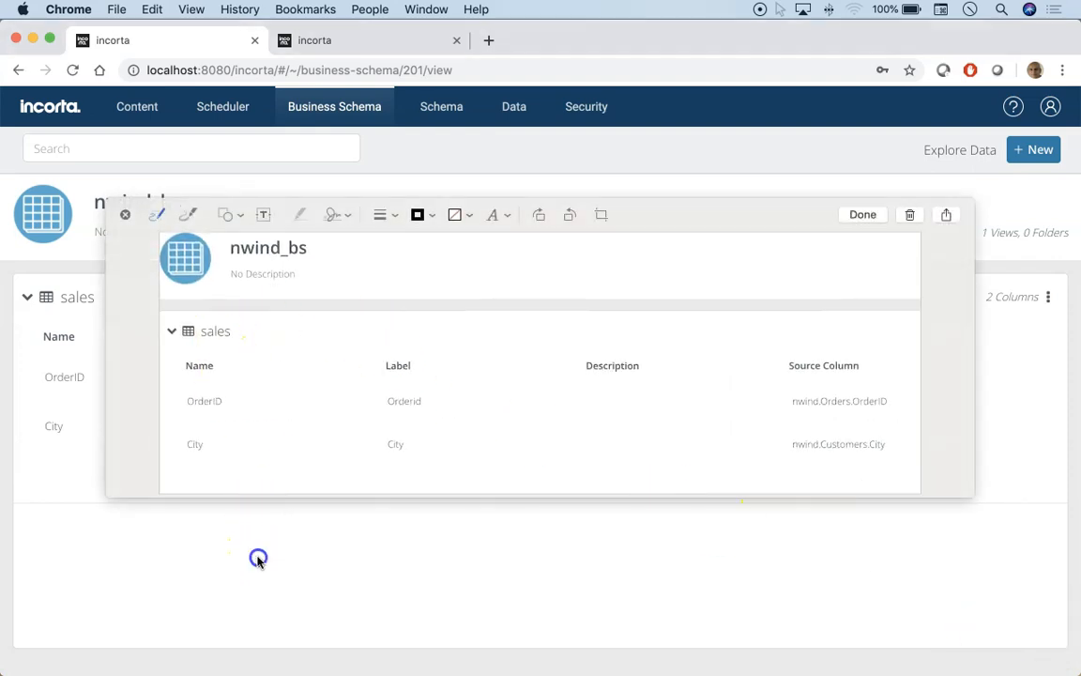
{"action": "left_click", "coordinate": [125, 214]}
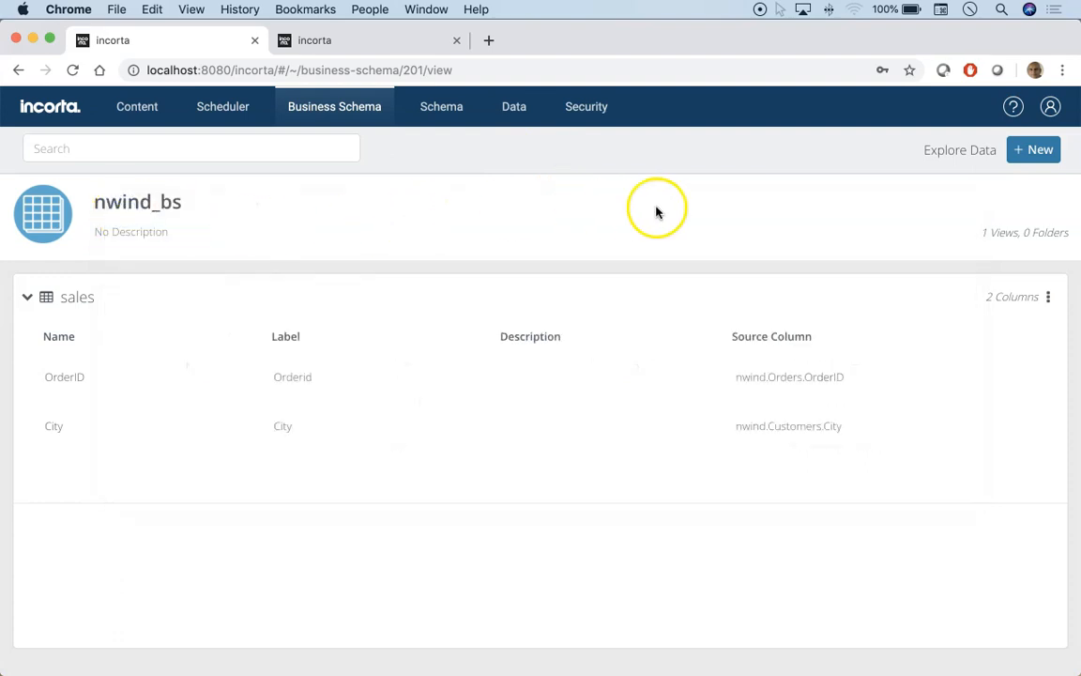
- Open the nwind schema and examine the joins of the Orders table in the schema diagram
{"action": "left_click", "coordinate": [445, 107]}
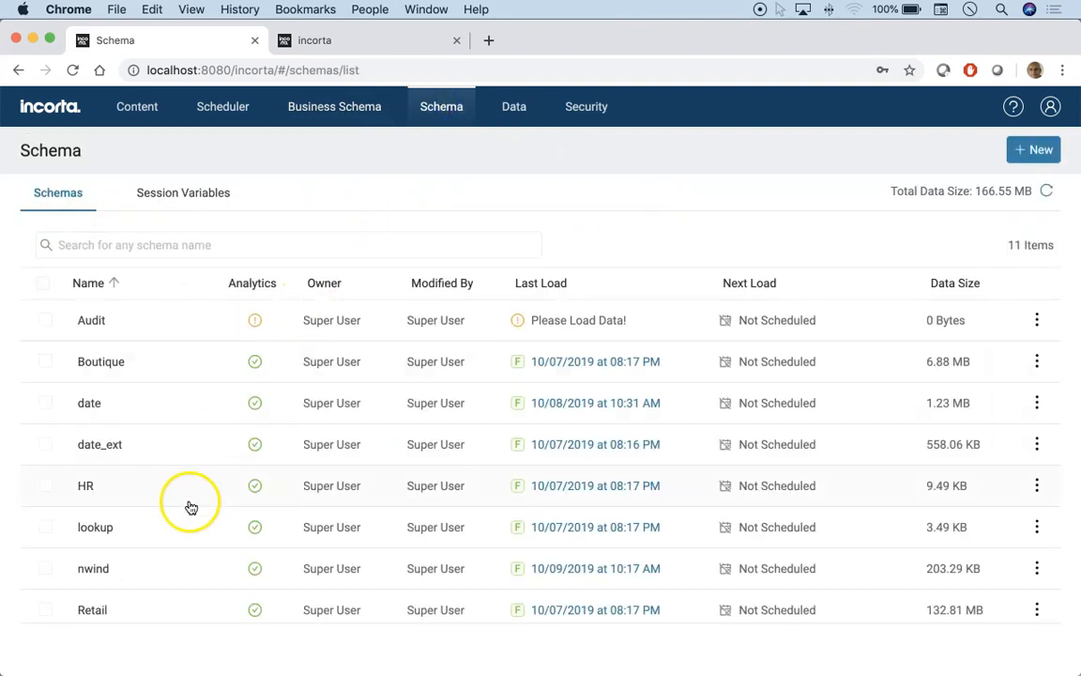
{"action": "left_click", "coordinate": [104, 569]}
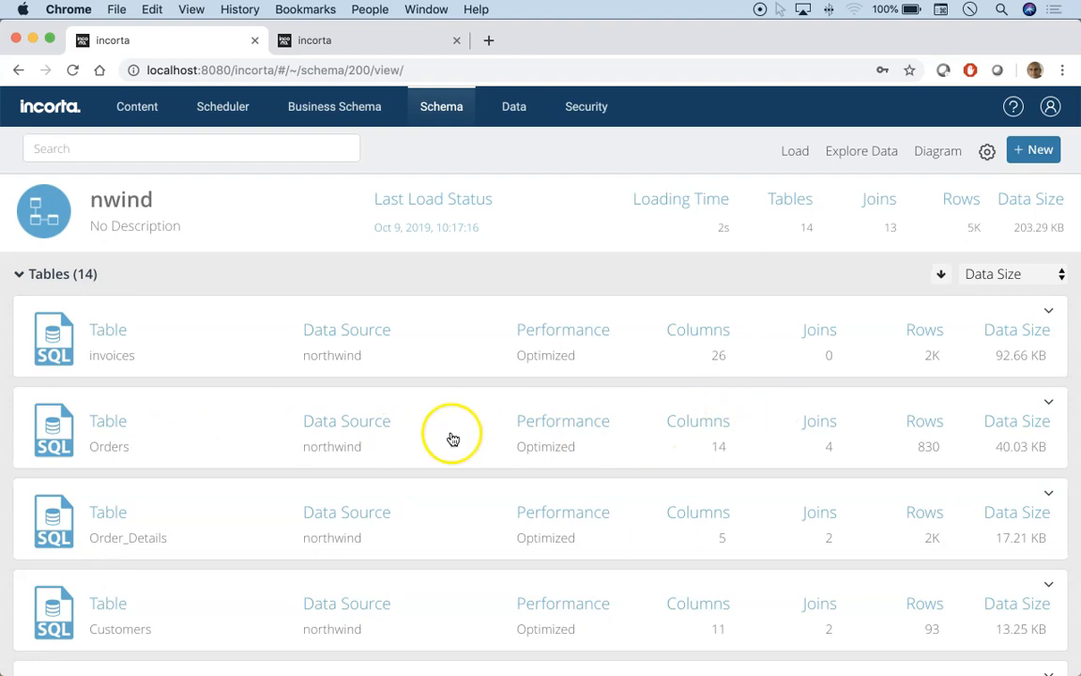
{"action": "left_click", "coordinate": [1048, 401]}
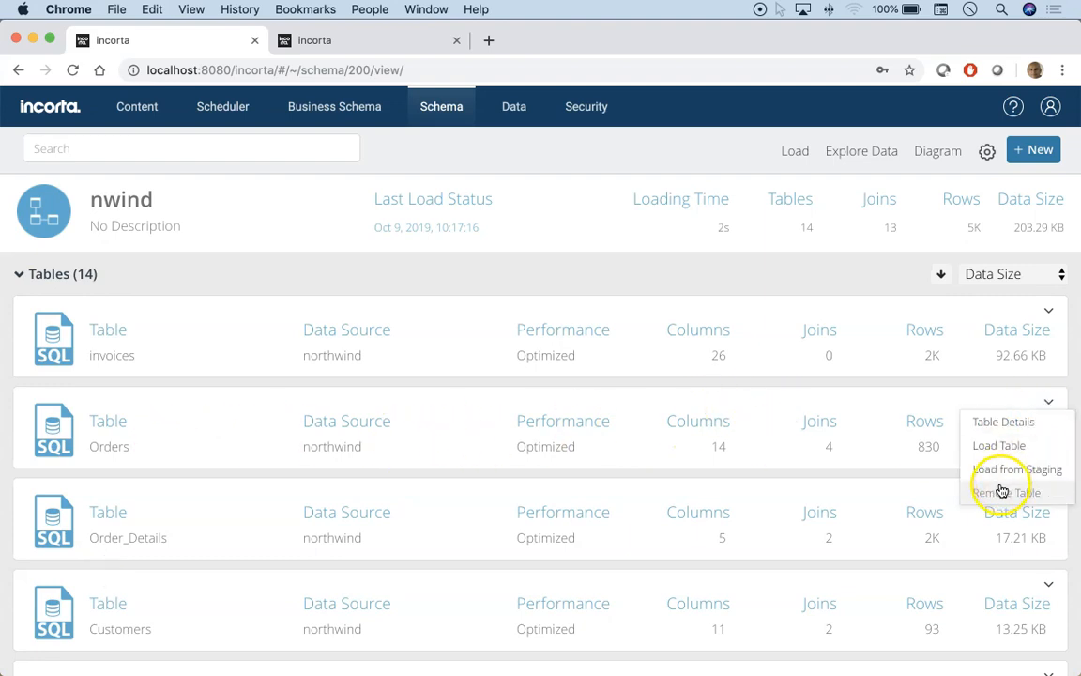
{"action": "left_click", "coordinate": [935, 154]}
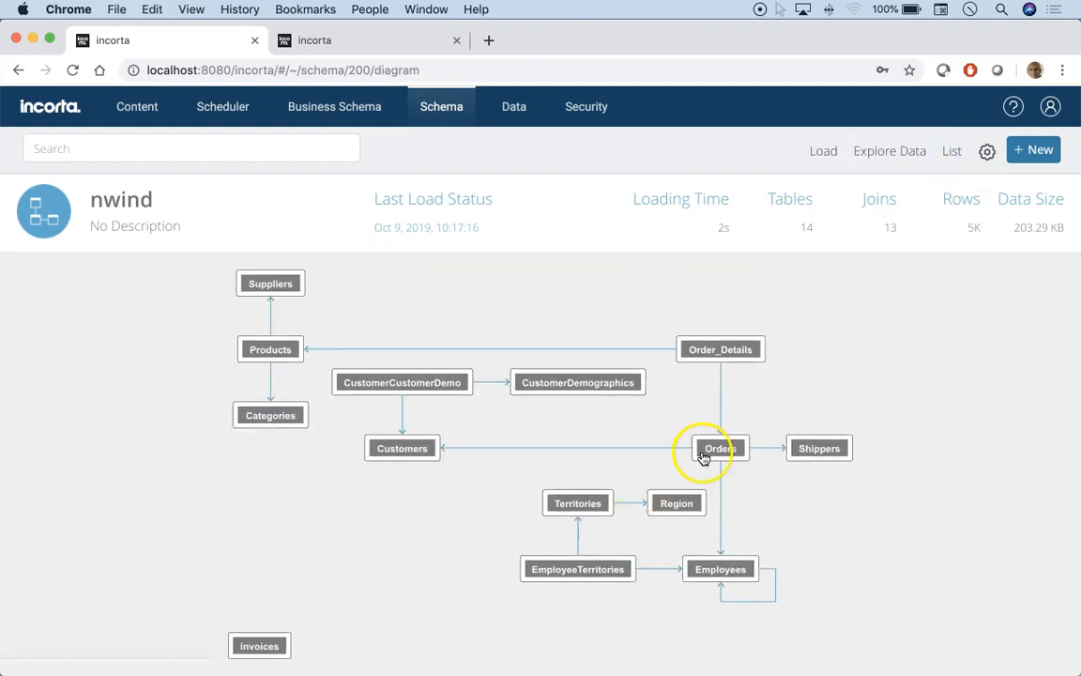
{"action": "left_click", "coordinate": [950, 152]}
- Remove the Orders table with all its related joins from the nwind schema and check the schema diagram
{"action": "left_click", "coordinate": [1053, 407]}
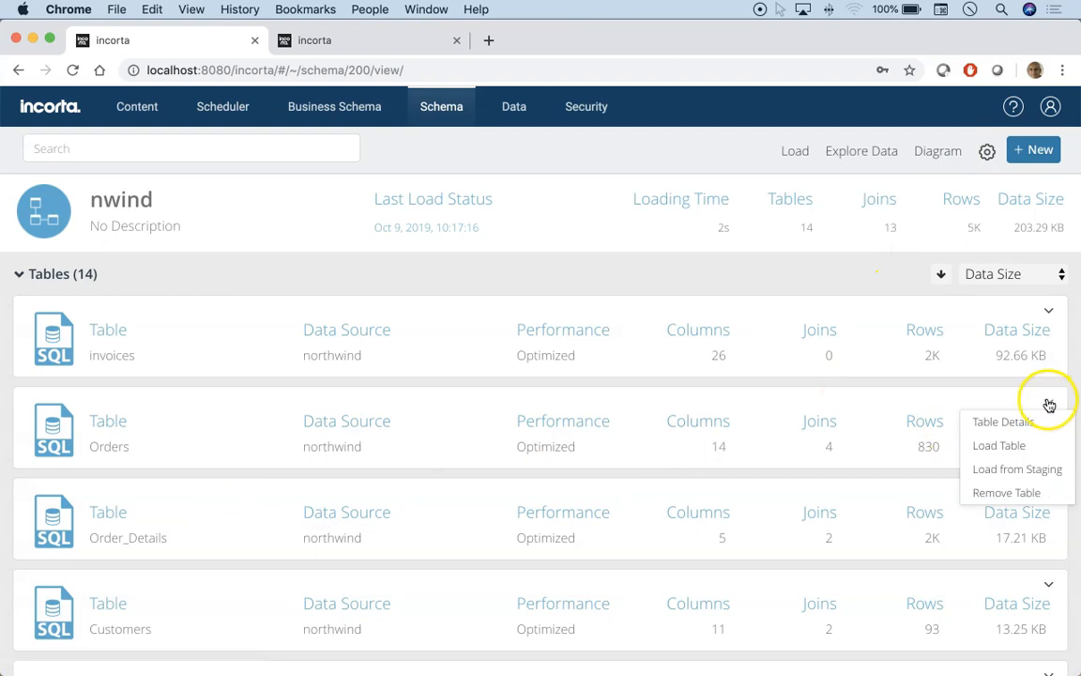
{"action": "left_click", "coordinate": [1007, 489]}
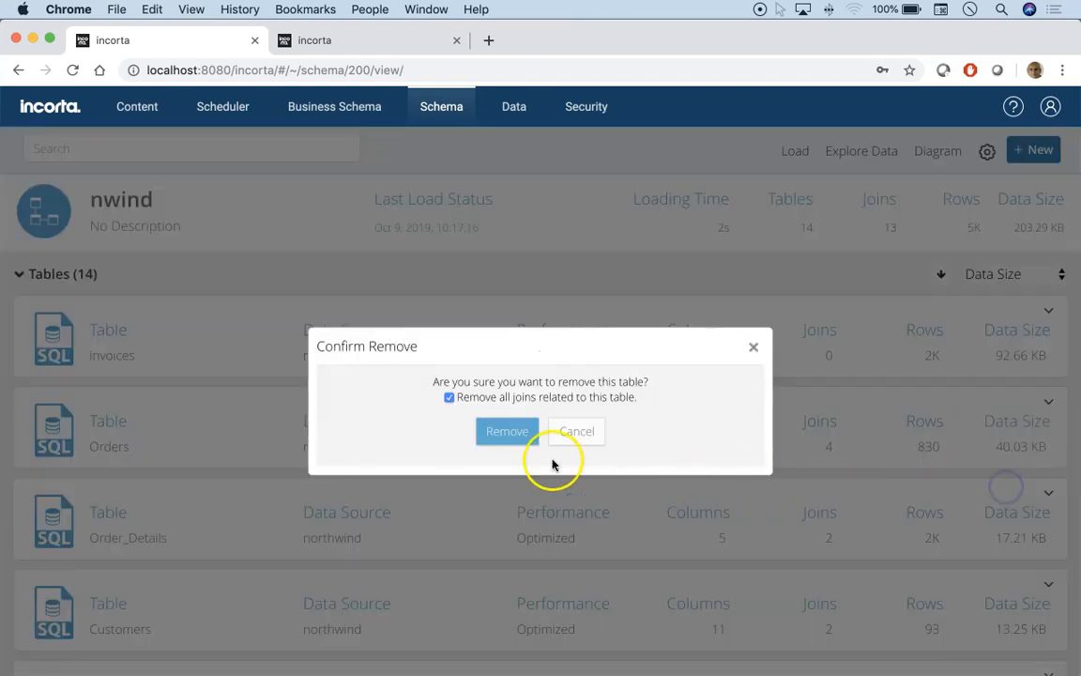
{"action": "left_click", "coordinate": [507, 434]}
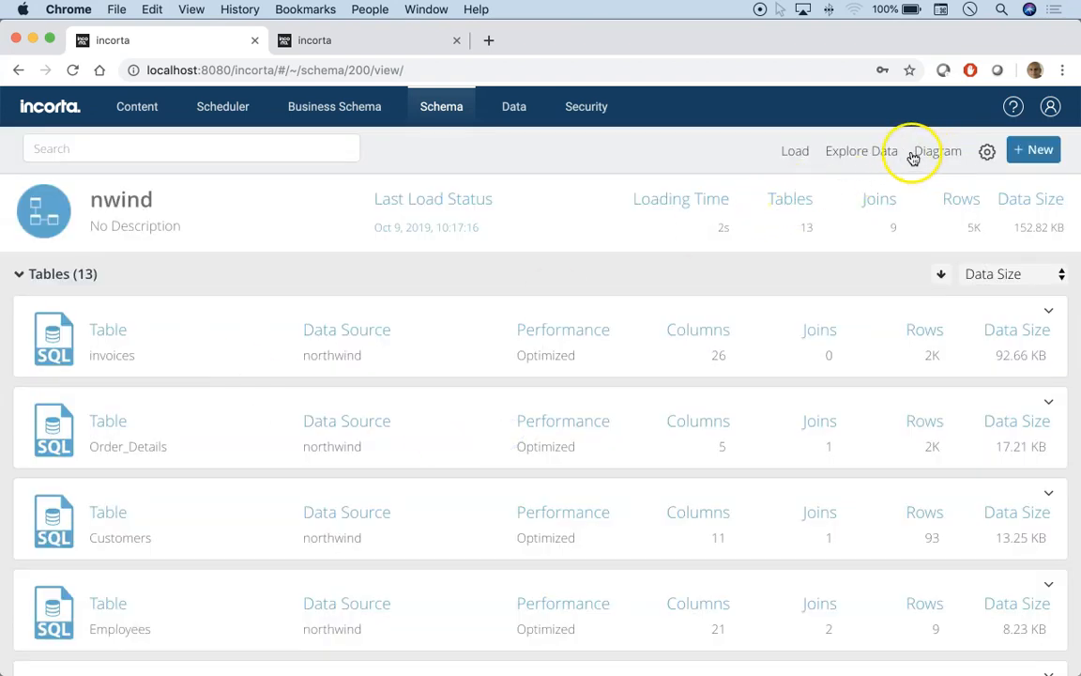
{"action": "left_click", "coordinate": [941, 152]}
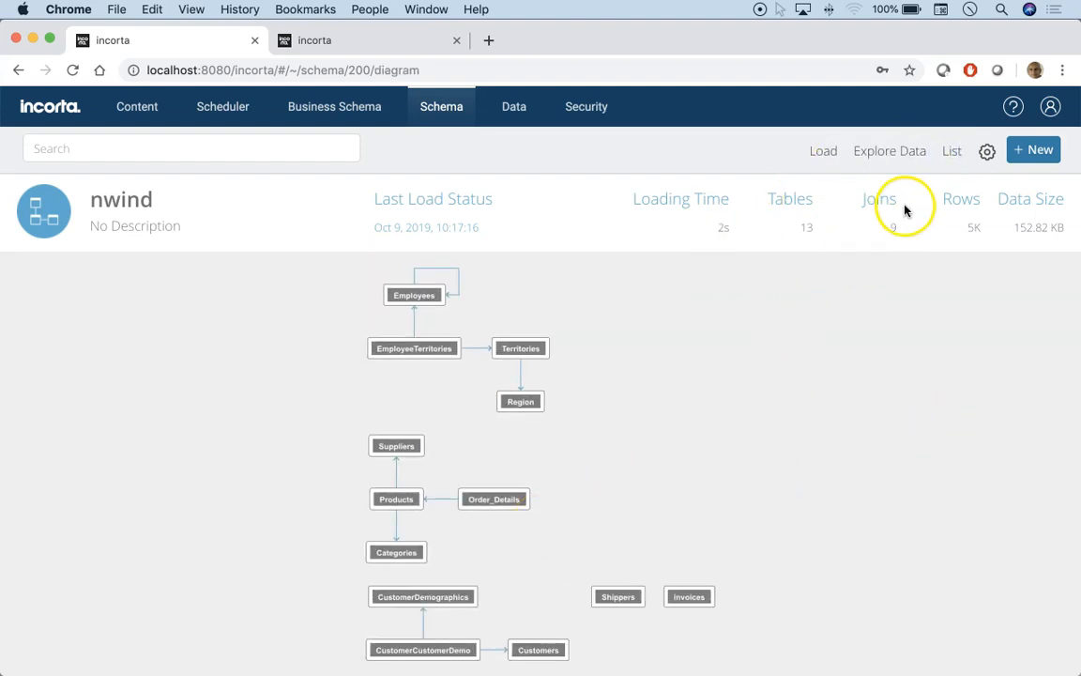
{"action": "left_click", "coordinate": [952, 151]}
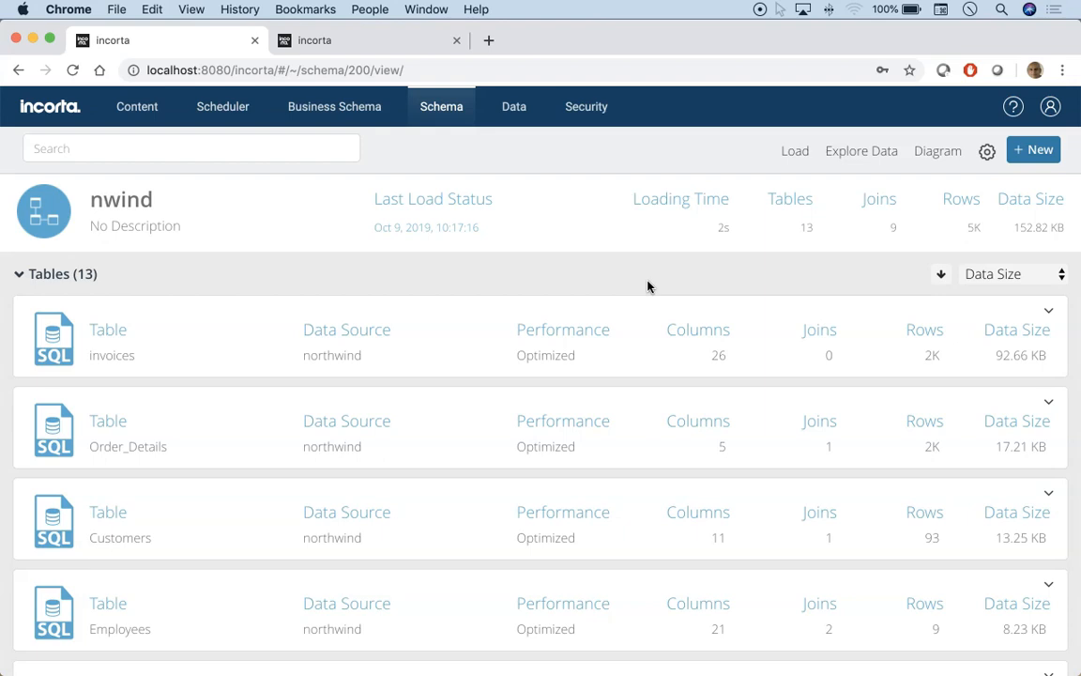
- Start a new schema with the Schema Wizard, naming it nwind_ext and using northwind as its data source
{"action": "left_click", "coordinate": [463, 106]}
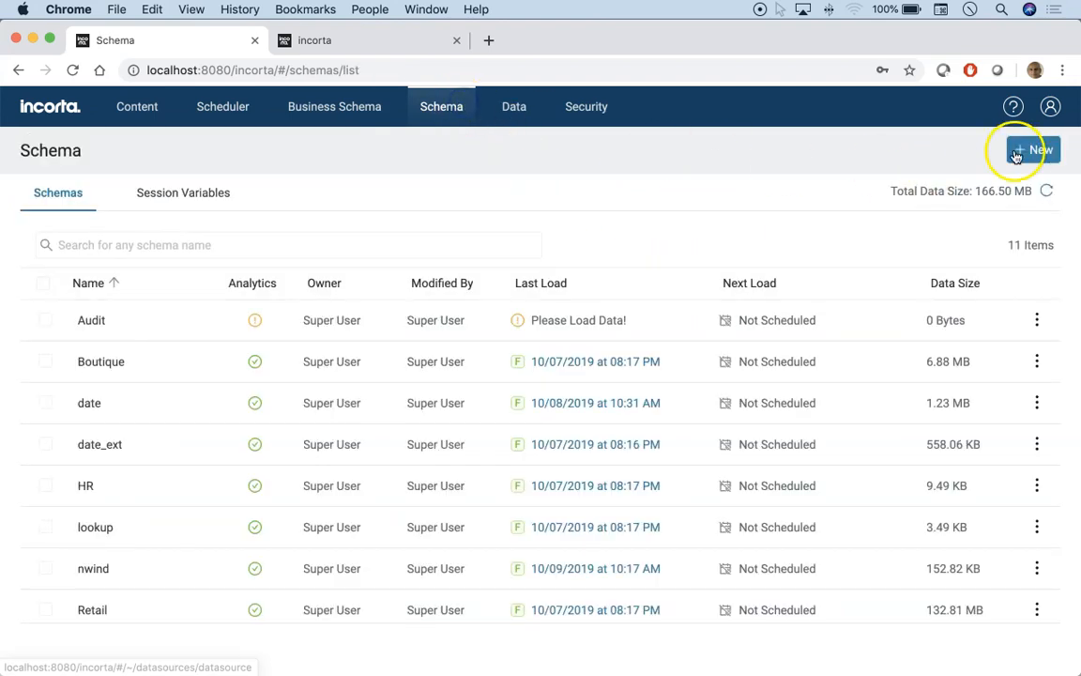
{"action": "left_click", "coordinate": [1030, 150]}
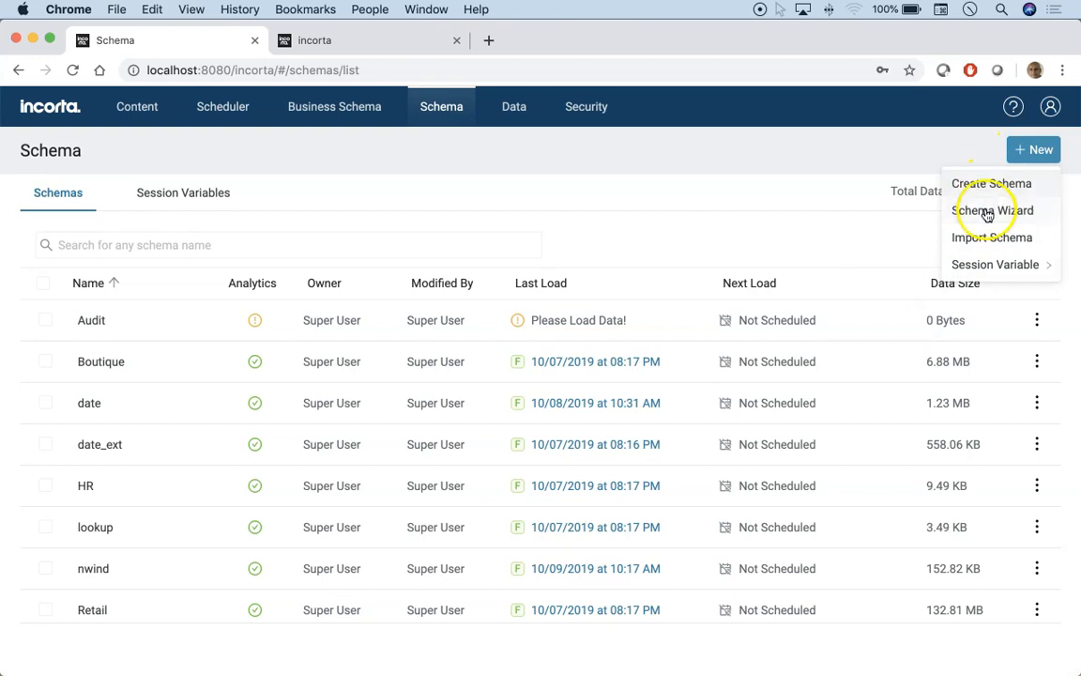
{"action": "left_click", "coordinate": [987, 213]}
{"action": "left_click", "coordinate": [387, 331]}
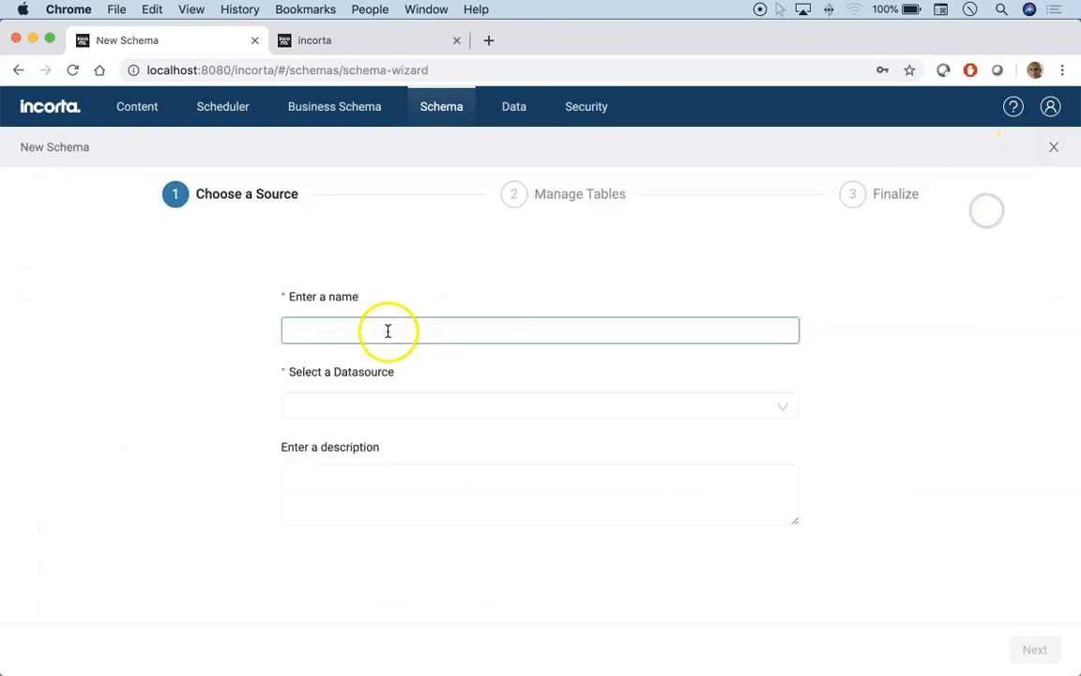
{"action": "type", "text": "nw"}
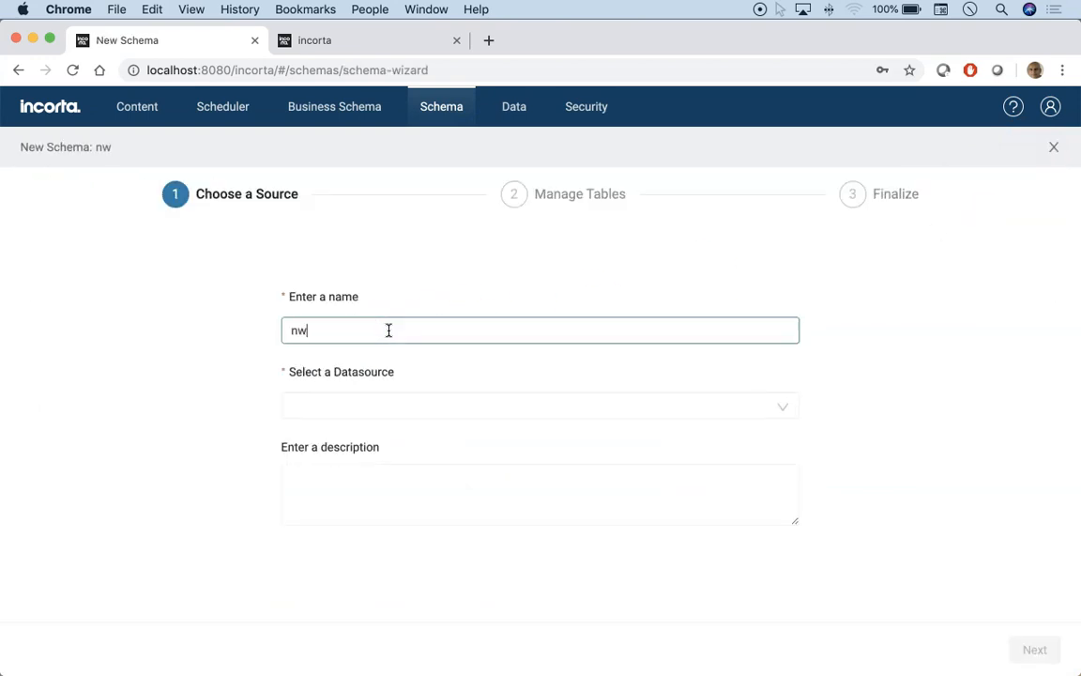
{"action": "type", "text": "ind_ext"}
{"action": "left_click", "coordinate": [401, 402]}
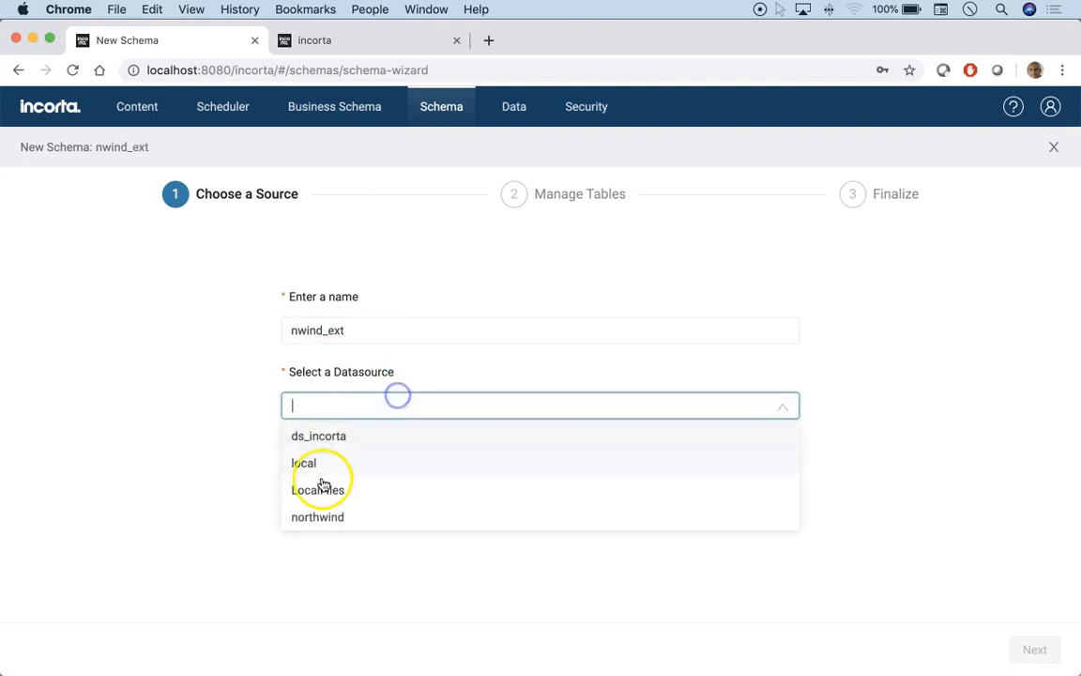
{"action": "left_click", "coordinate": [322, 517]}
{"action": "left_click", "coordinate": [1035, 648]}
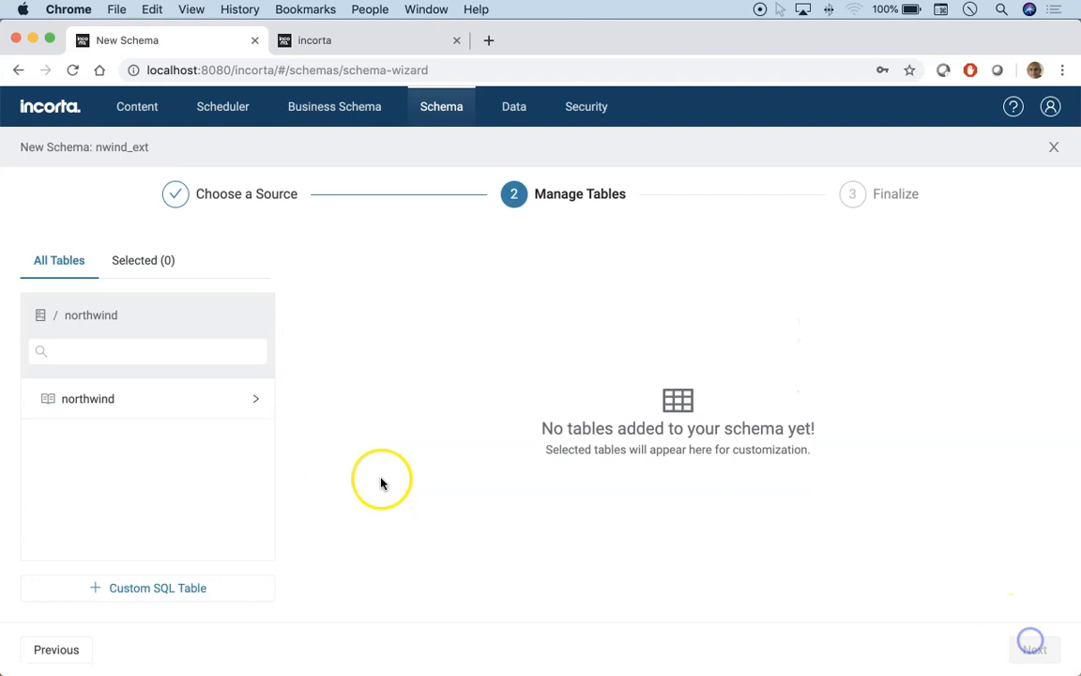
- Add only the Orders table from the northwind database and create the schema with automatic join detection enabled
{"action": "left_click", "coordinate": [122, 400]}
{"action": "left_click", "coordinate": [100, 353]}
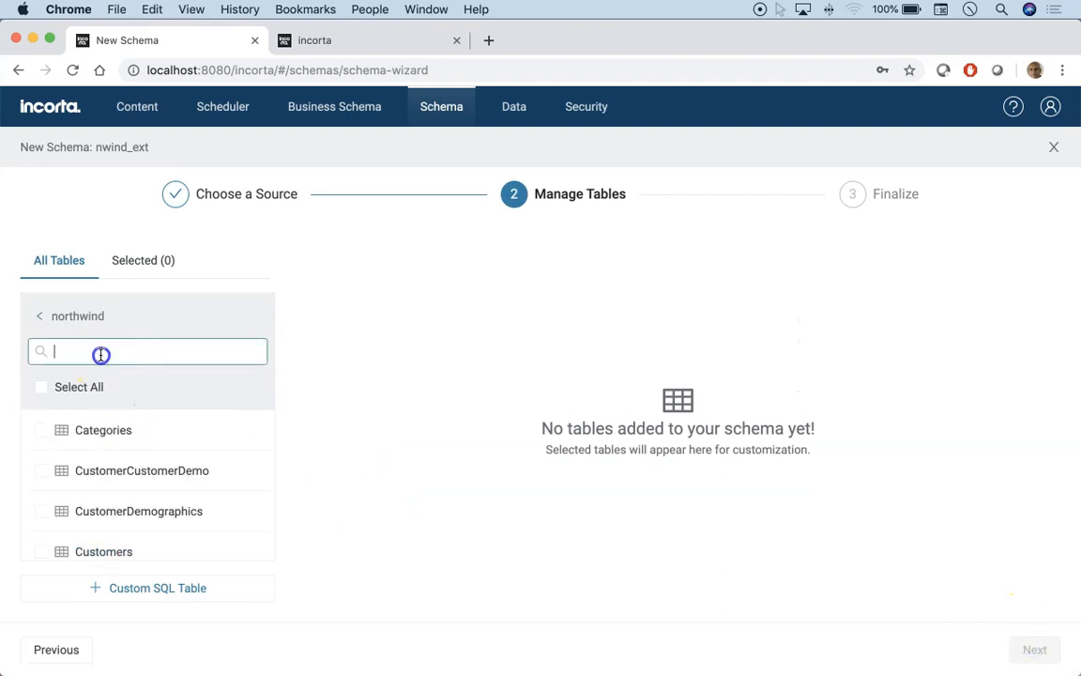
{"action": "type", "text": "ord"}
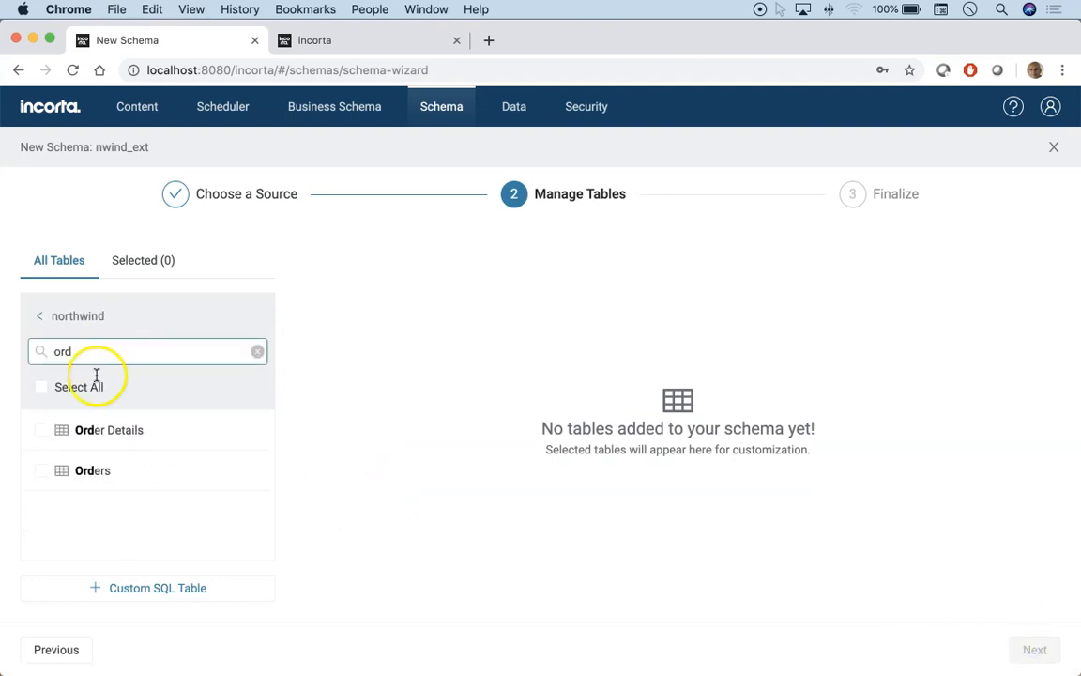
{"action": "left_click", "coordinate": [91, 470]}
{"action": "left_click", "coordinate": [1044, 648]}
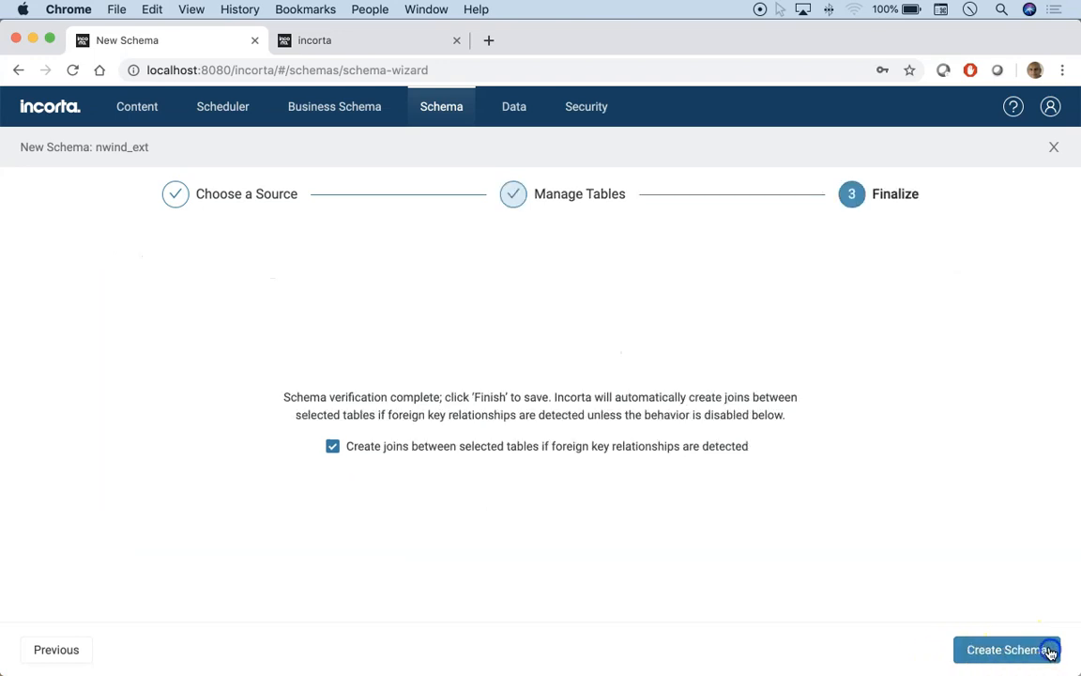
{"action": "left_click", "coordinate": [1021, 649]}
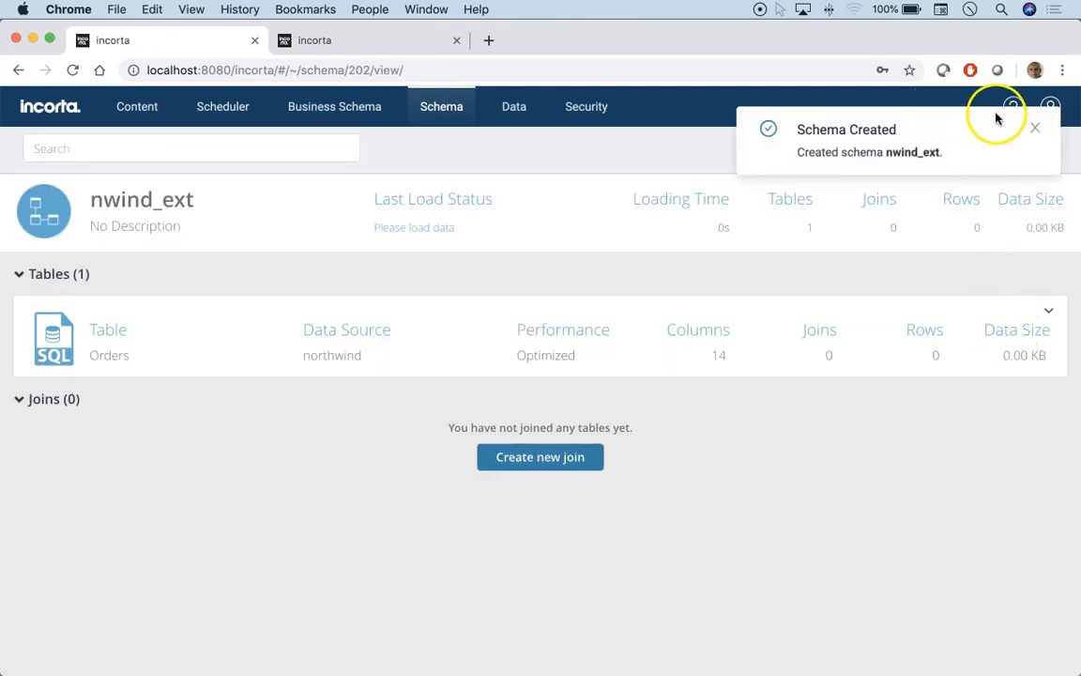
{"action": "left_click", "coordinate": [1035, 128]}
- Load the data of the nwind_ext schema immediately
{"action": "left_click", "coordinate": [795, 150]}
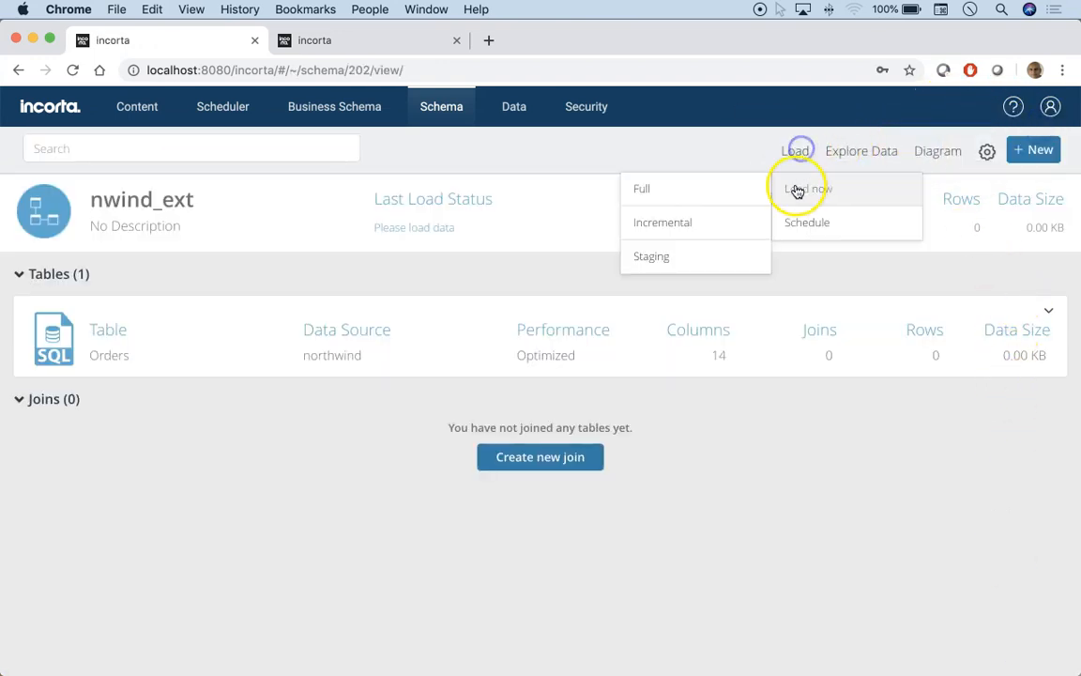
{"action": "left_click", "coordinate": [797, 190]}
{"action": "left_click", "coordinate": [507, 421]}
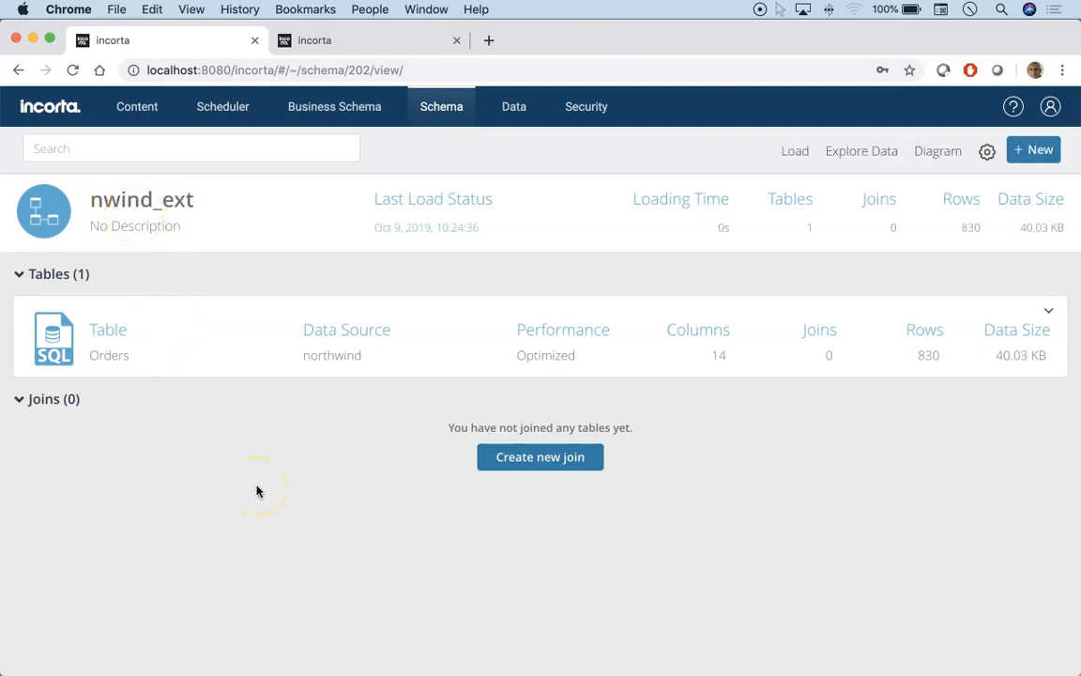
- Start a join with the nwind_ext Orders table as child, using its CustomerID column
{"action": "left_click", "coordinate": [150, 354]}
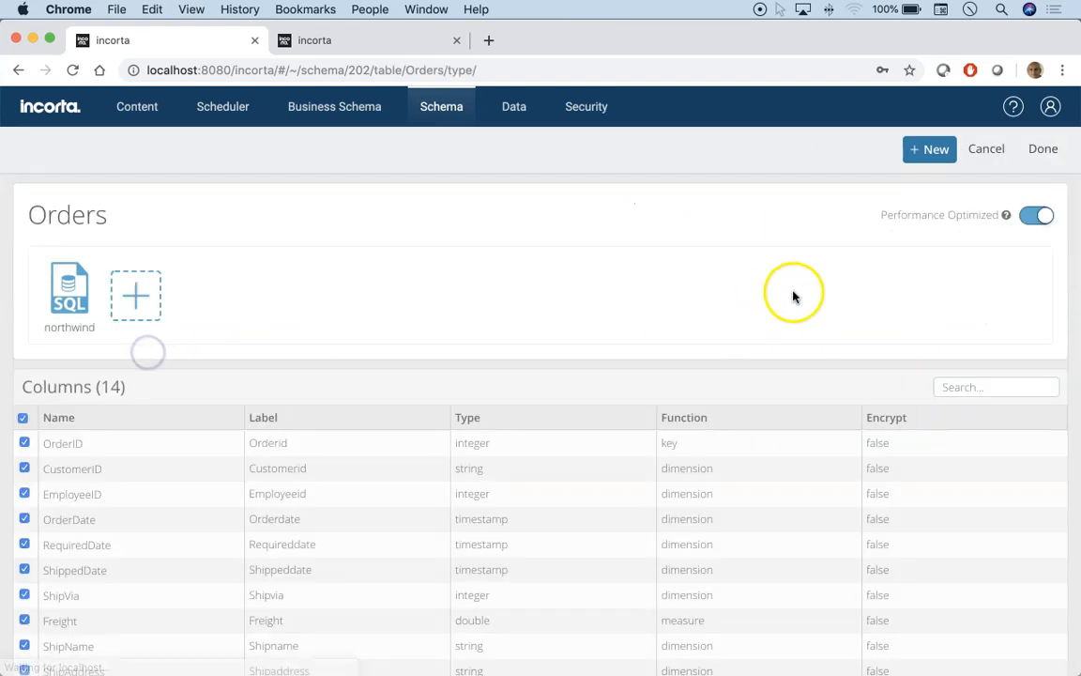
{"action": "left_click", "coordinate": [929, 149]}
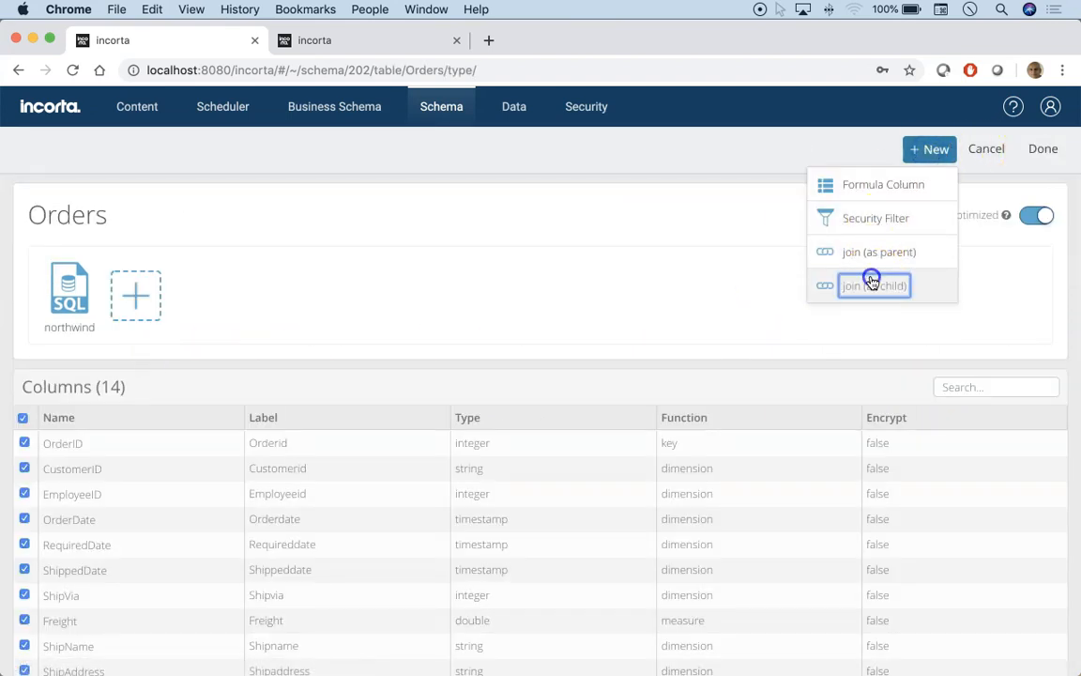
{"action": "left_click", "coordinate": [871, 278]}
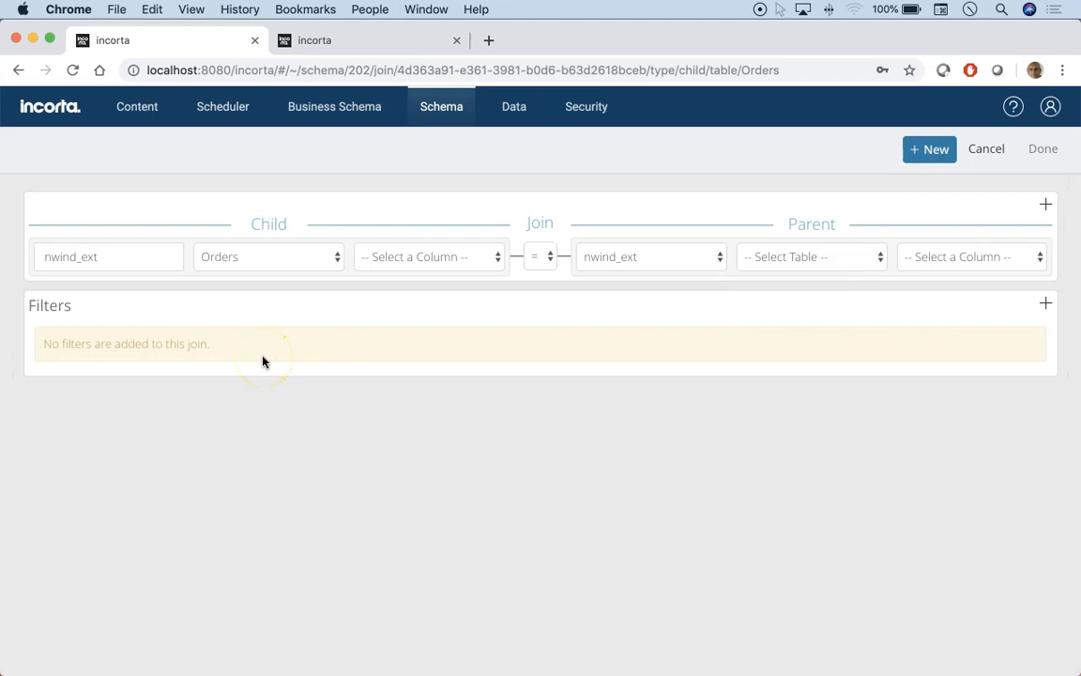
{"action": "left_click", "coordinate": [427, 256]}
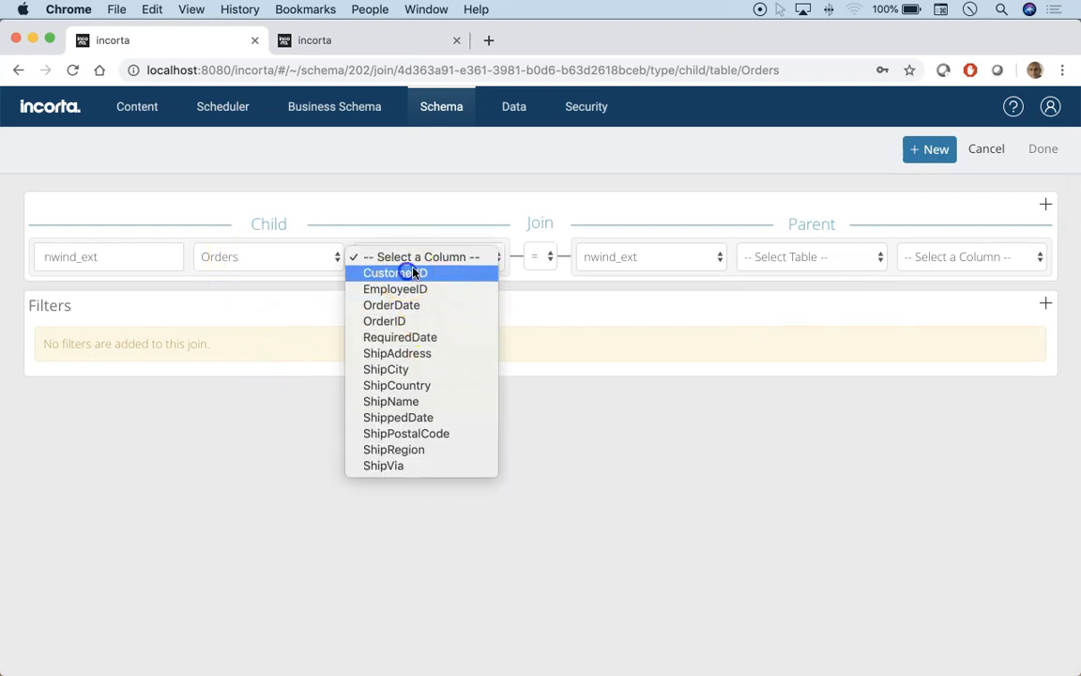
{"action": "left_click", "coordinate": [411, 272]}
- Set the join's parent to the CustomerID column of the Customers table in the nwind schema and save the join
{"action": "left_click", "coordinate": [754, 268]}
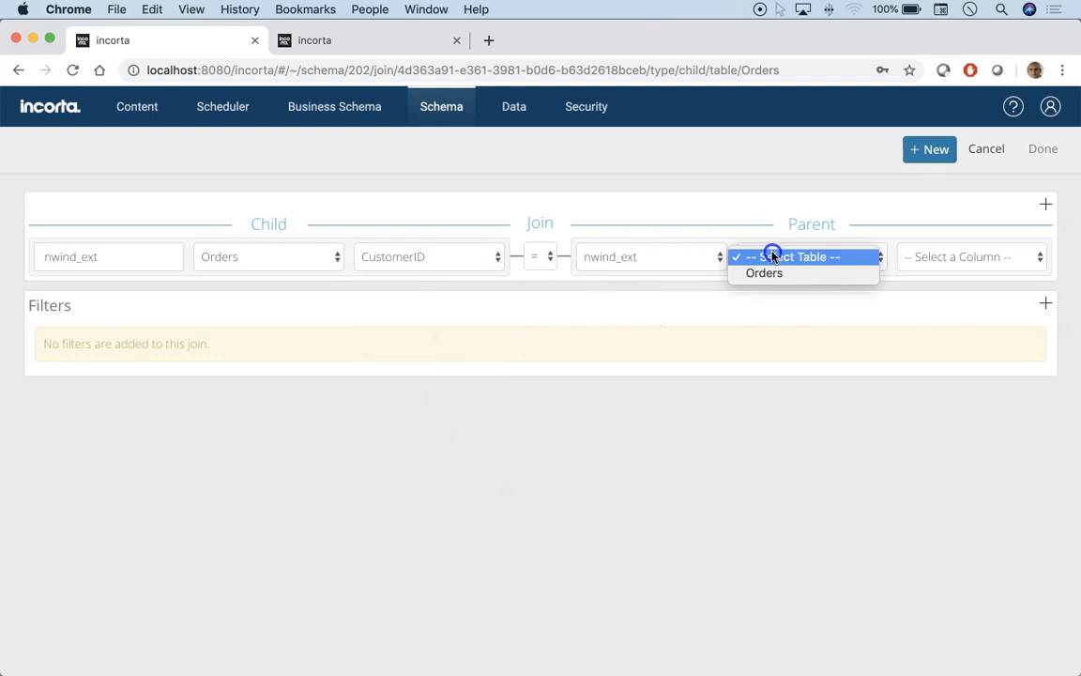
{"action": "left_click", "coordinate": [619, 259]}
{"action": "left_click", "coordinate": [614, 243]}
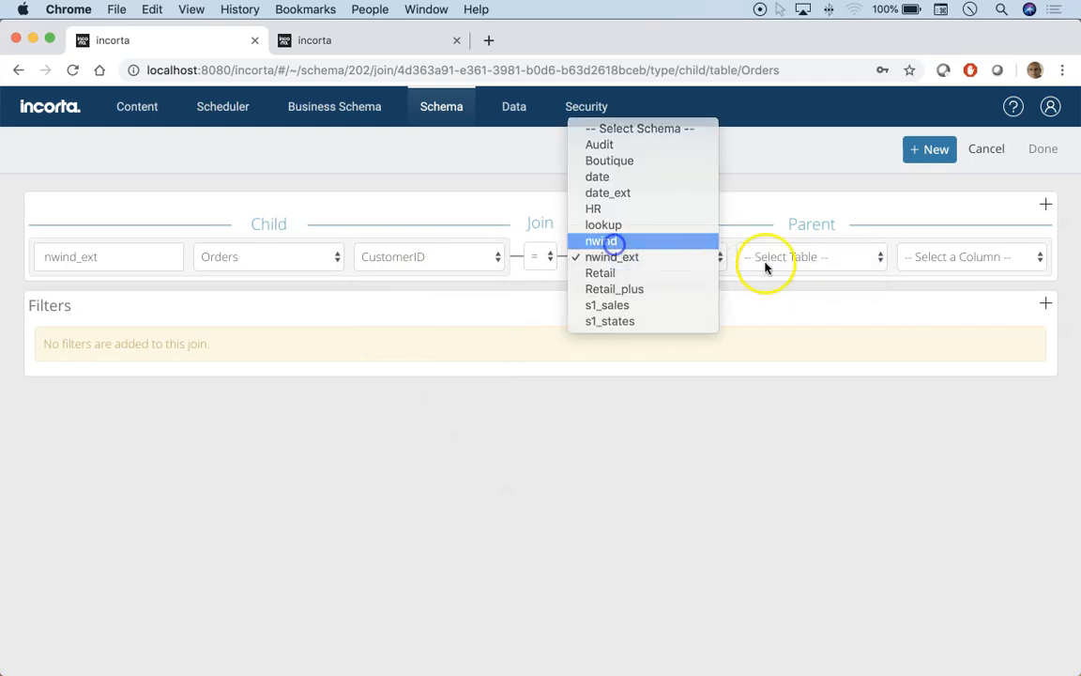
{"action": "left_click", "coordinate": [813, 258]}
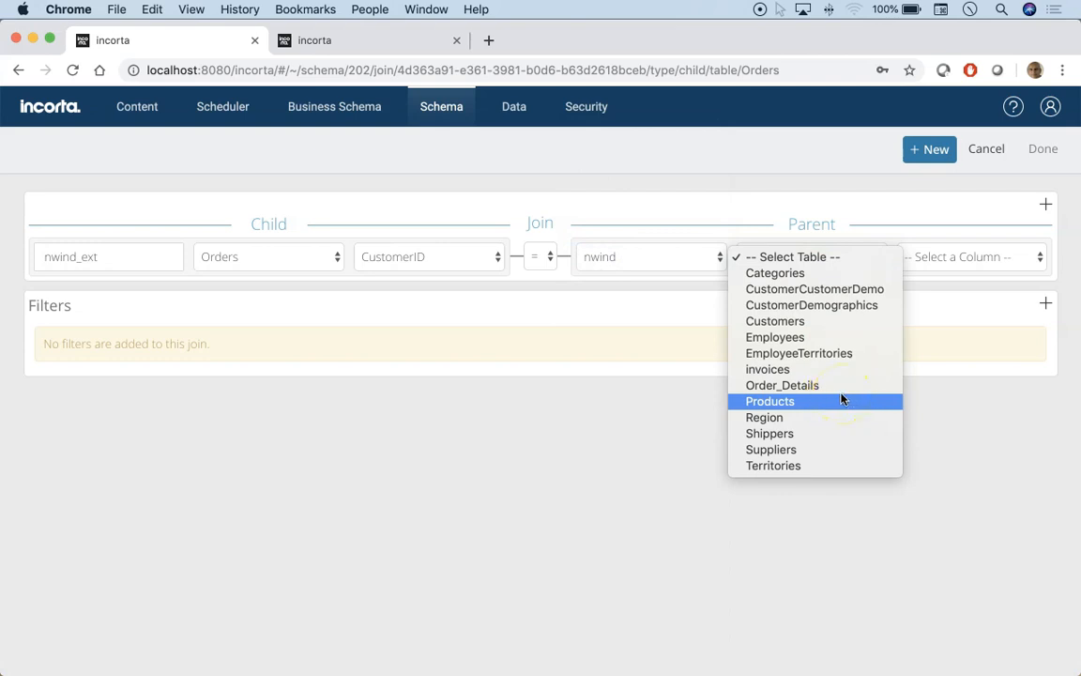
{"action": "left_click", "coordinate": [809, 321]}
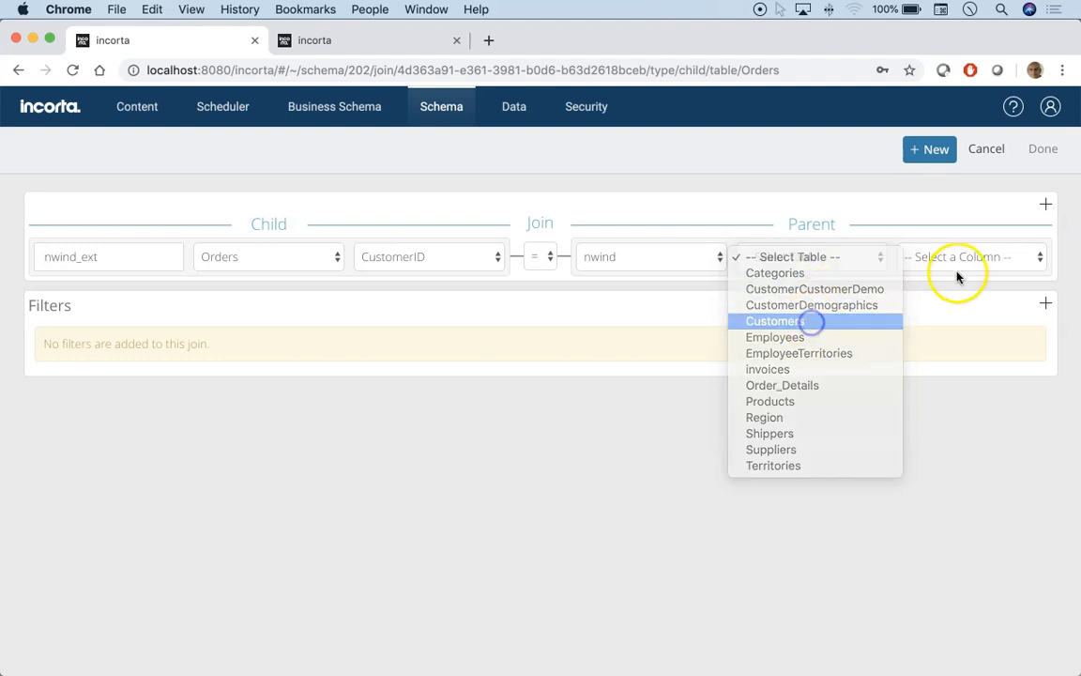
{"action": "left_click", "coordinate": [960, 257]}
{"action": "left_click", "coordinate": [944, 368]}
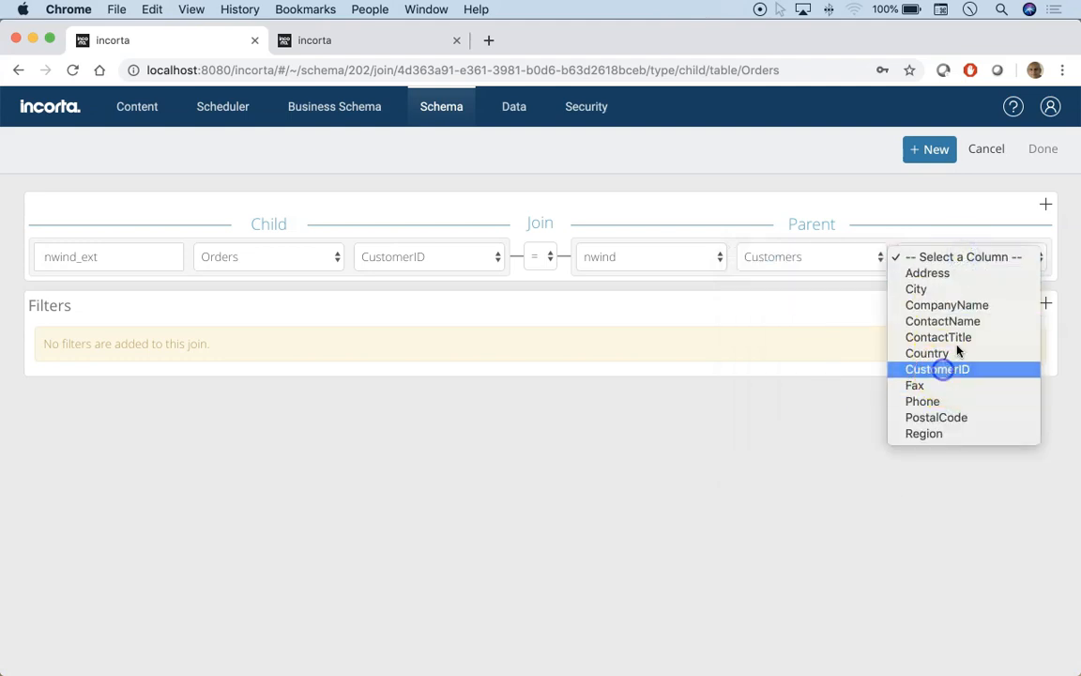
{"action": "left_click", "coordinate": [1043, 149]}
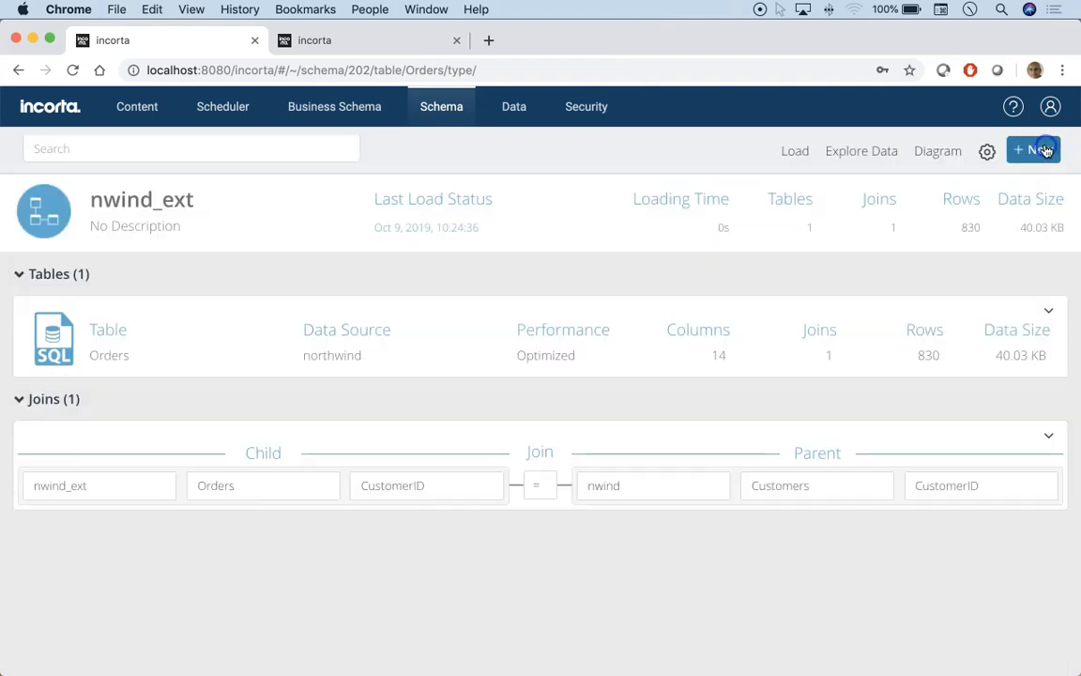
- Examine how Orders and Customers are joined in the schema diagrams of nwind_ext and nwind
{"action": "left_click", "coordinate": [946, 150]}
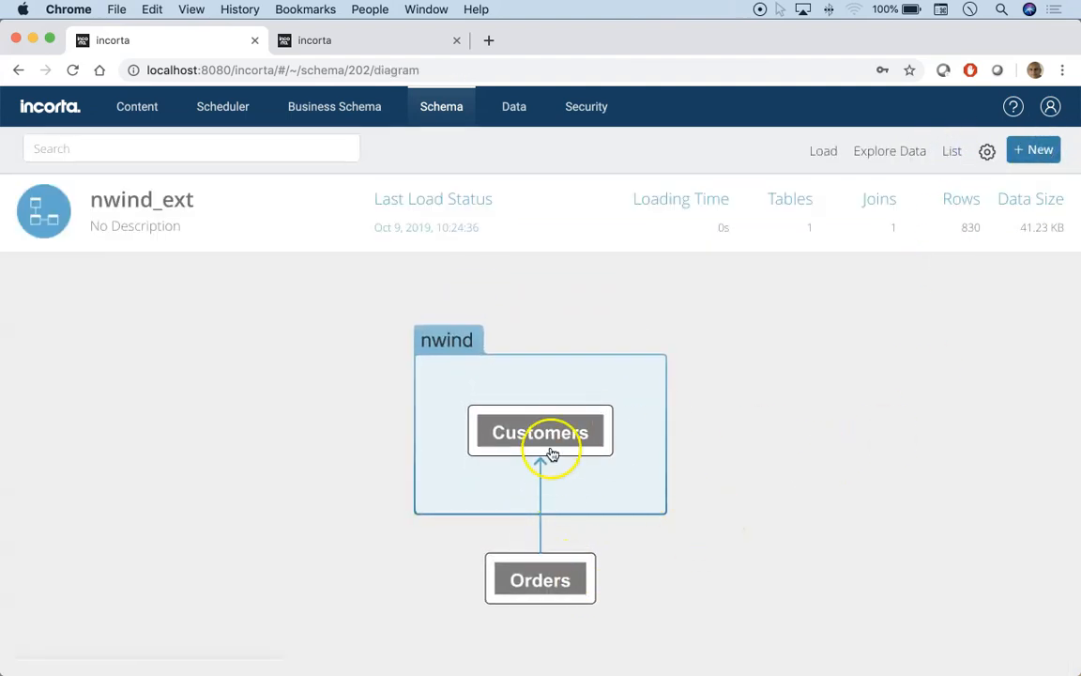
{"action": "left_click", "coordinate": [437, 115]}
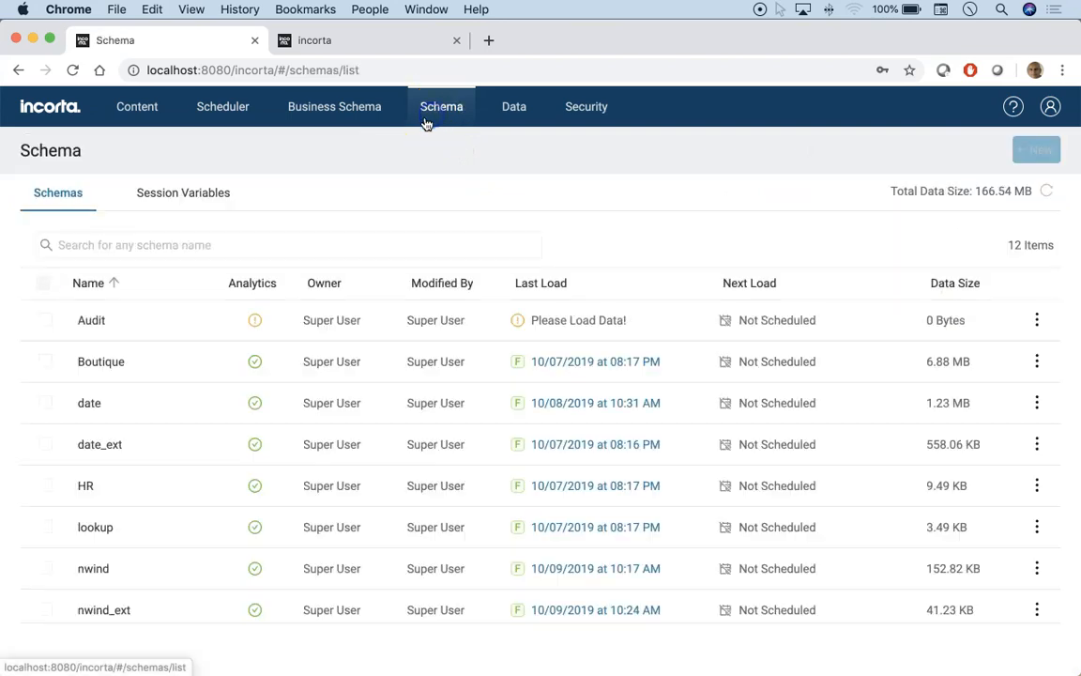
{"action": "left_click", "coordinate": [94, 568]}
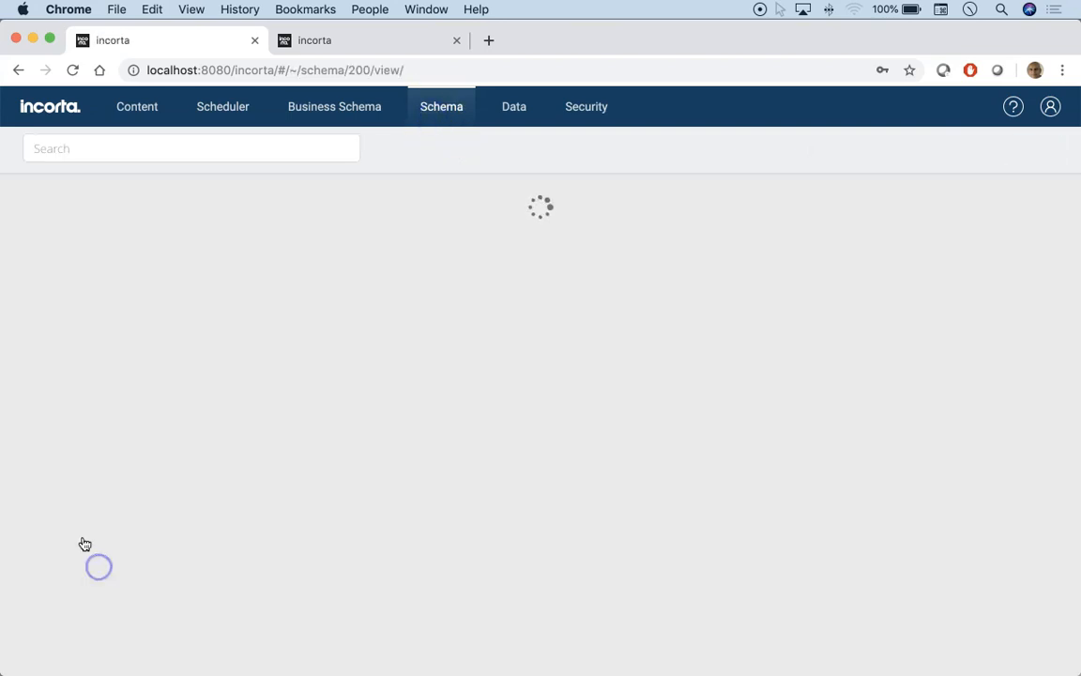
{"action": "left_click", "coordinate": [939, 152]}
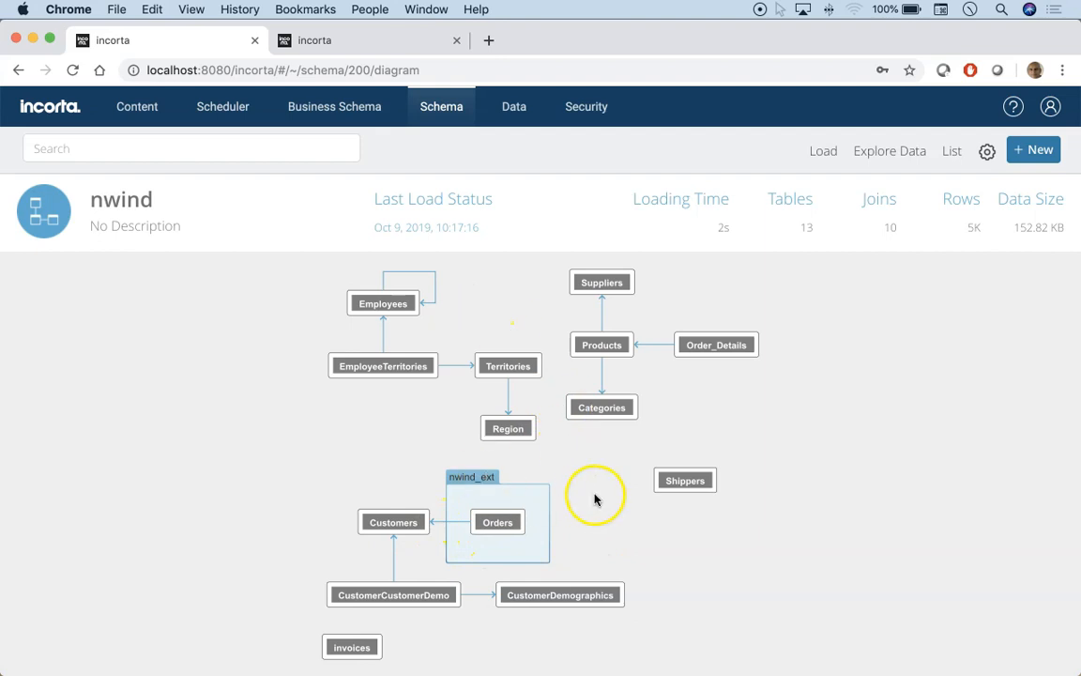
{"action": "left_click", "coordinate": [953, 155]}
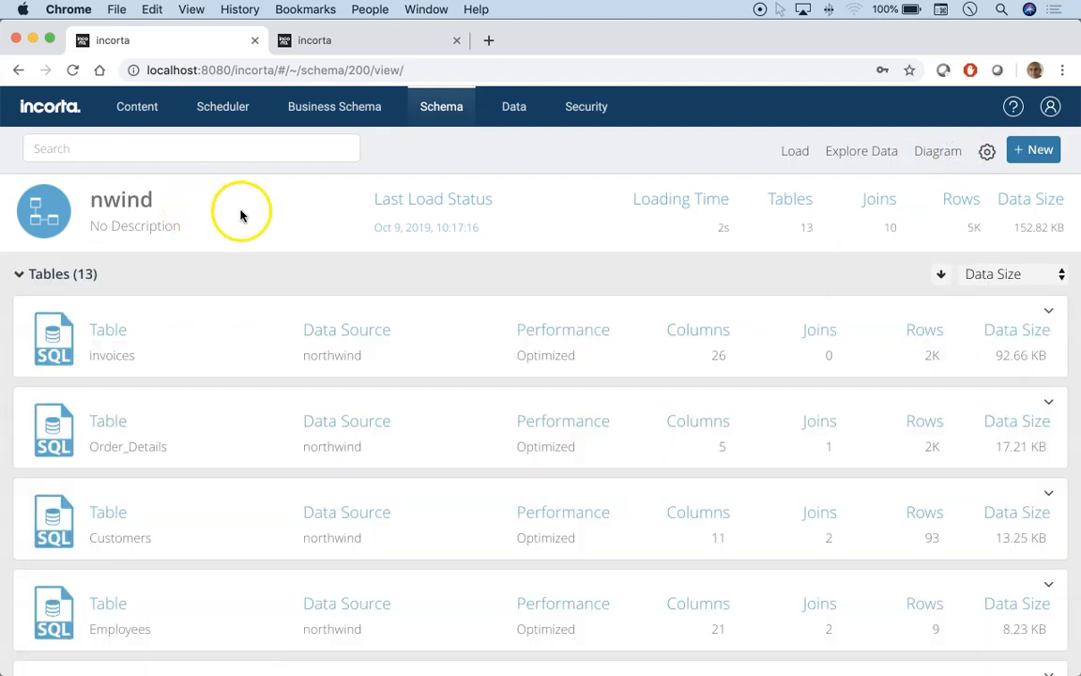
- Open the sales view of the nwind_bs business schema for editing
{"action": "left_click", "coordinate": [353, 112]}
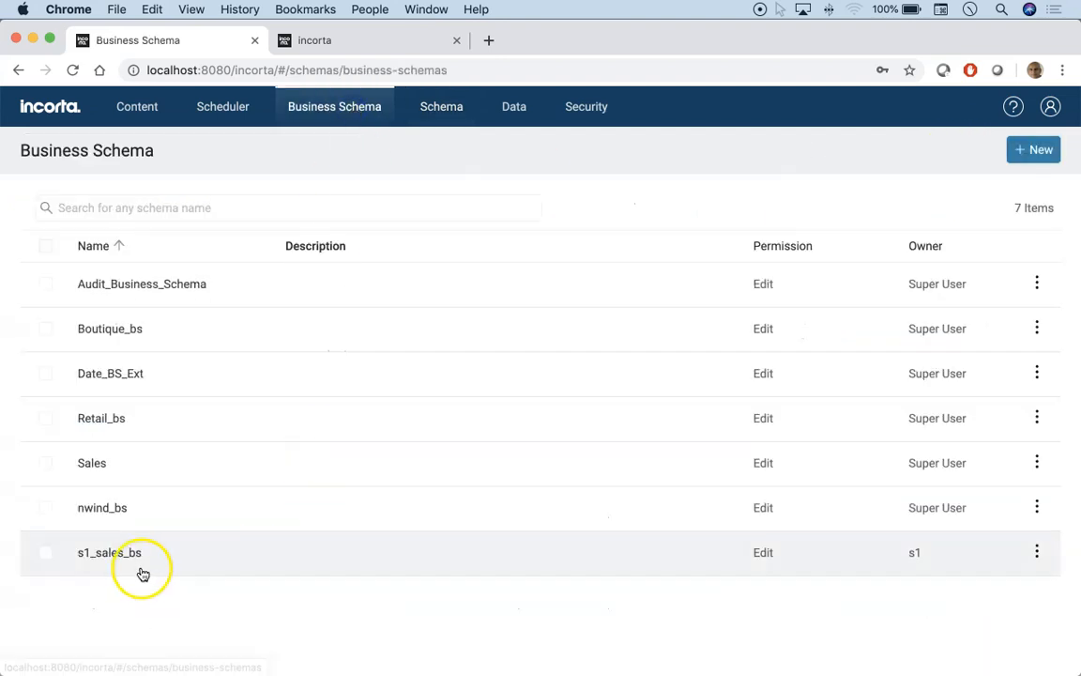
{"action": "left_click", "coordinate": [105, 509]}
{"action": "left_click", "coordinate": [1049, 297]}
{"action": "left_click", "coordinate": [990, 324]}
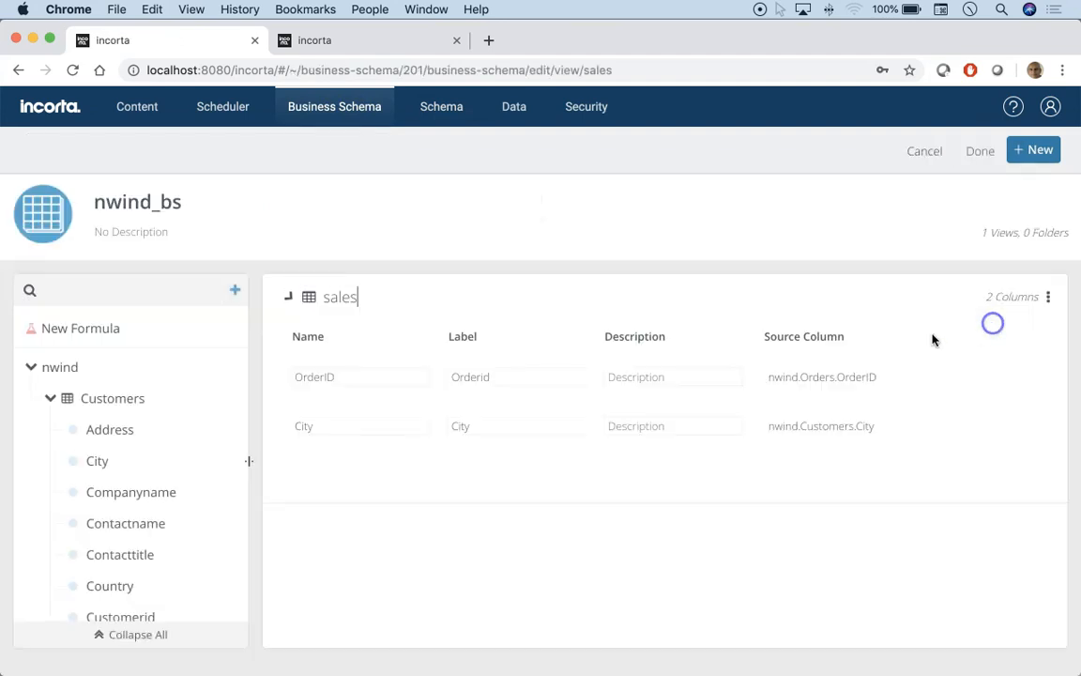
- Open the "# of Orders by City" dashboard in the second browser tab to check its insight
{"action": "left_click", "coordinate": [322, 41]}
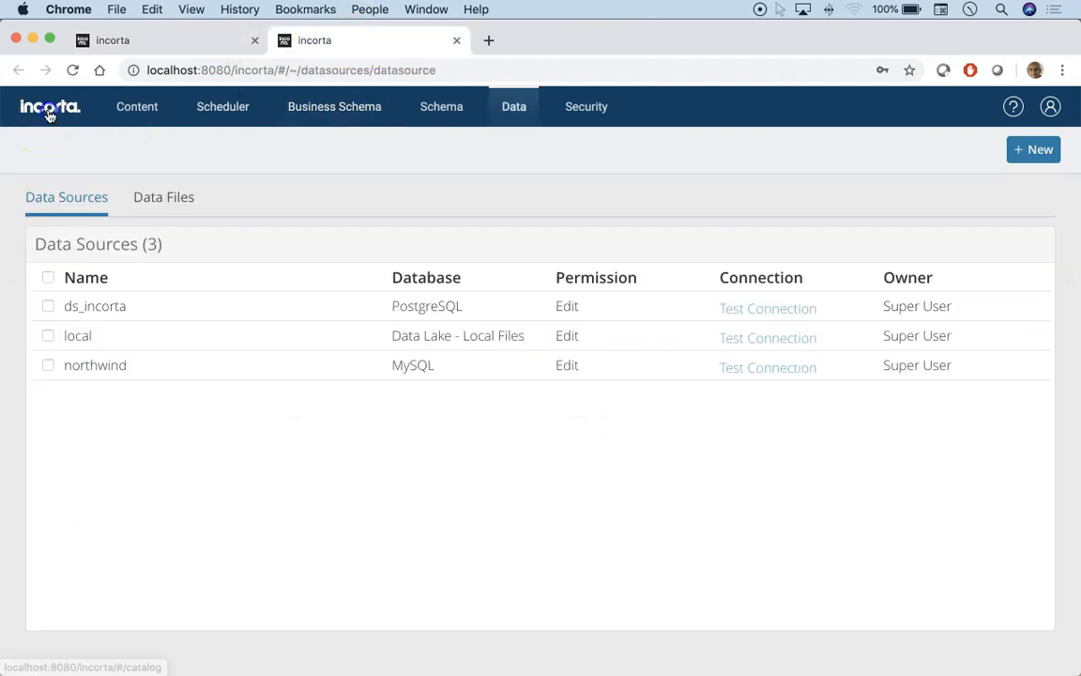
{"action": "left_click", "coordinate": [137, 106]}
{"action": "scroll", "coordinate": [668, 486], "scroll_direction": "down", "scroll_amount": 4}
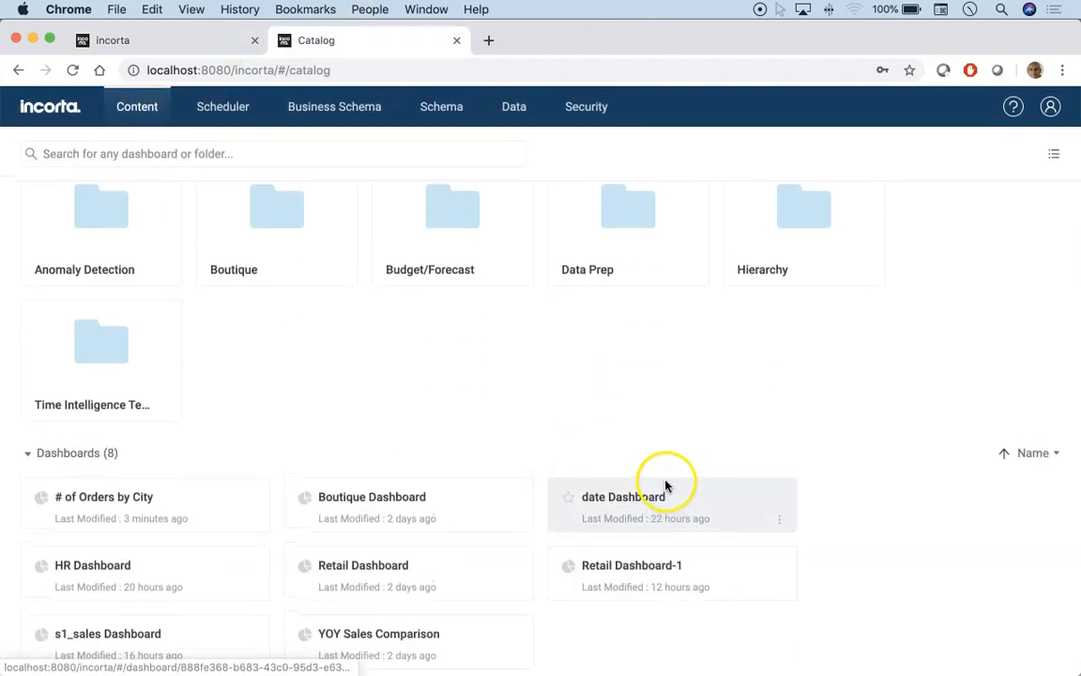
{"action": "left_click", "coordinate": [140, 503]}
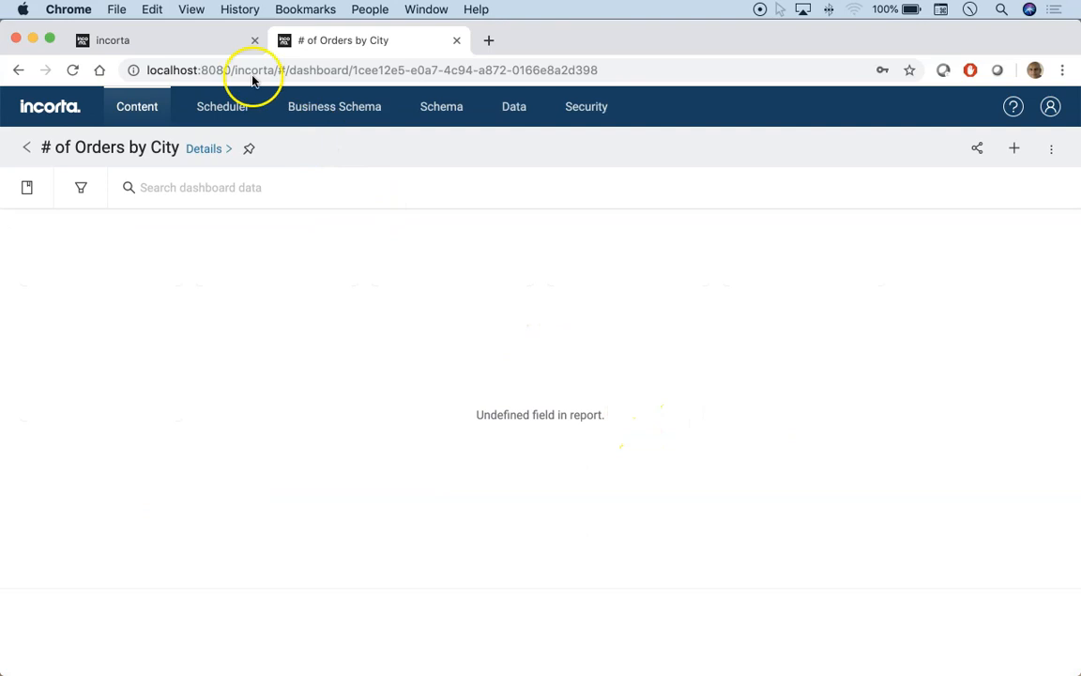
- Return to the sales view in the nwind_bs editor and examine the source columns of OrderID and City
{"action": "left_click", "coordinate": [181, 40]}
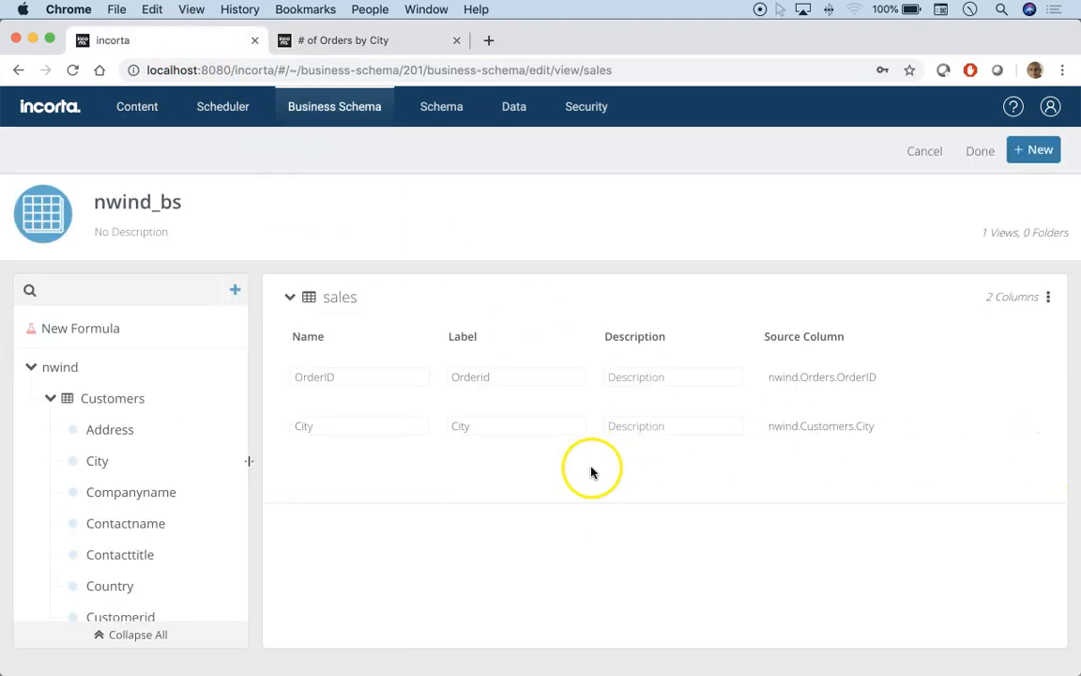
{"action": "left_click", "coordinate": [1049, 298]}
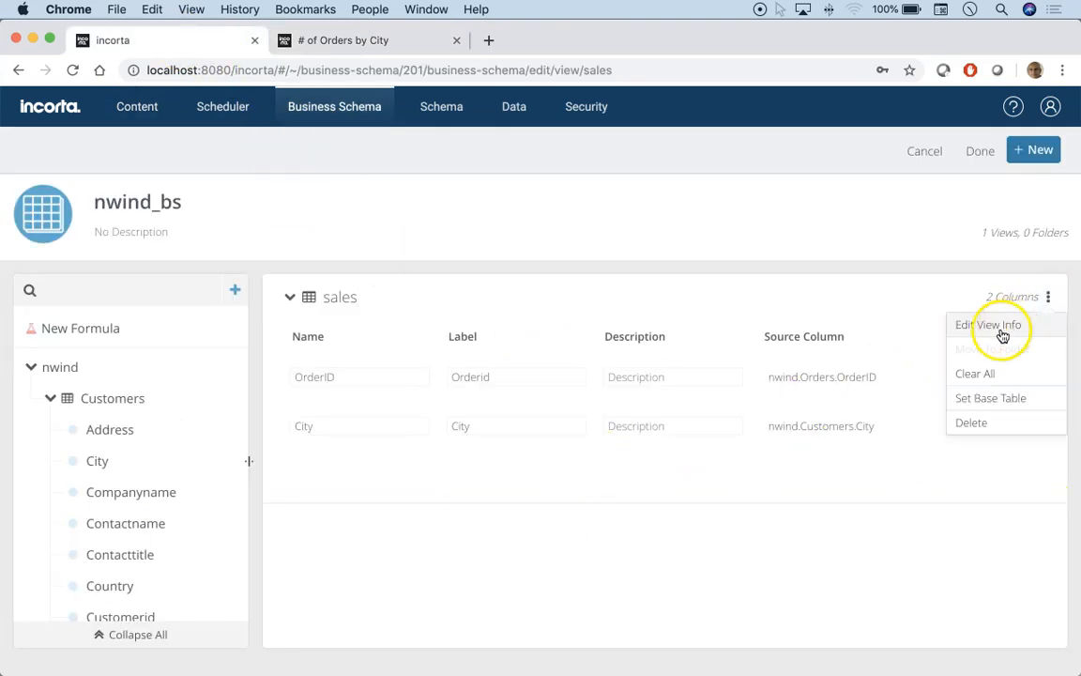
{"action": "left_click", "coordinate": [699, 605]}
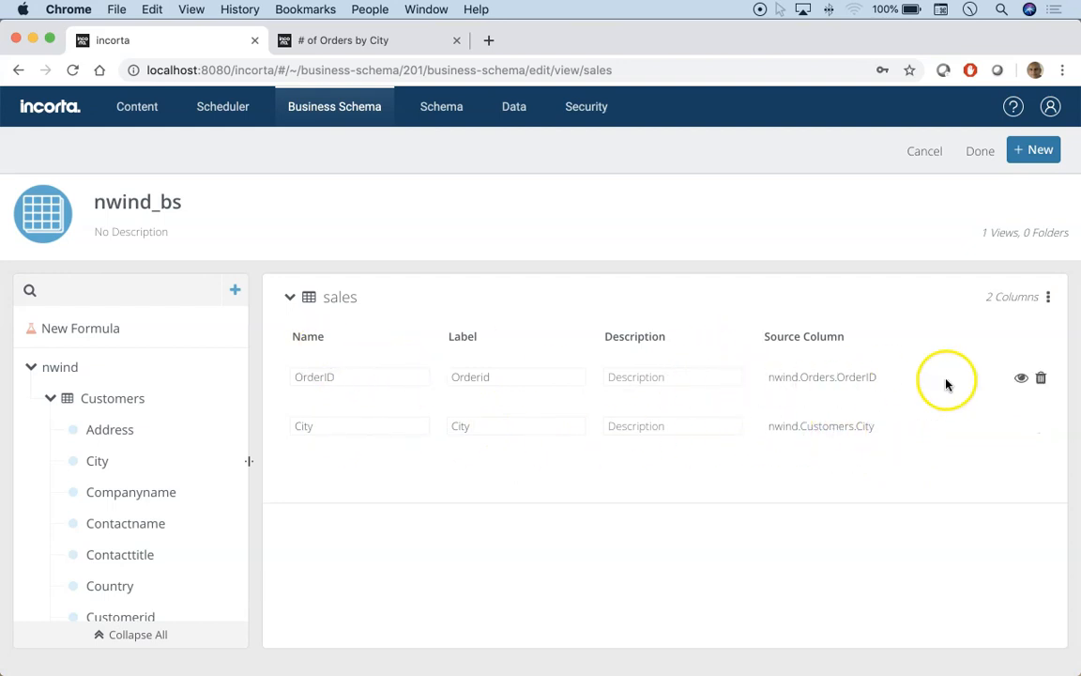
- Delete the nwind-based OrderID column from the sales view and add the nwind_ext schema to the available source tables
{"action": "left_click", "coordinate": [1041, 380]}
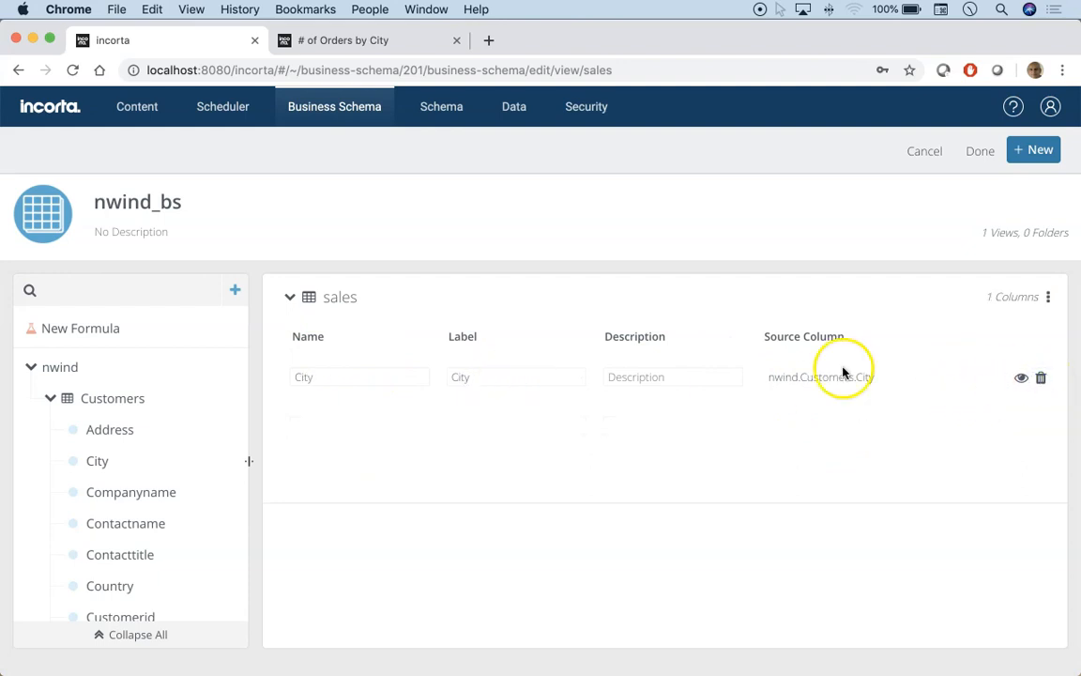
{"action": "left_click", "coordinate": [234, 290]}
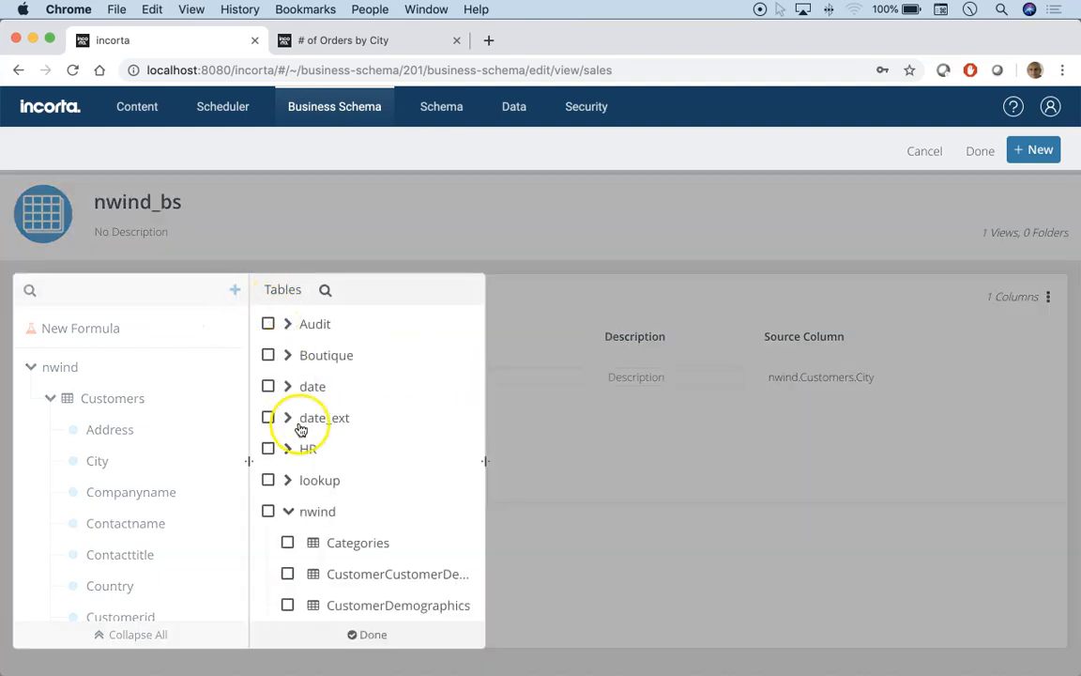
{"action": "left_click", "coordinate": [290, 515]}
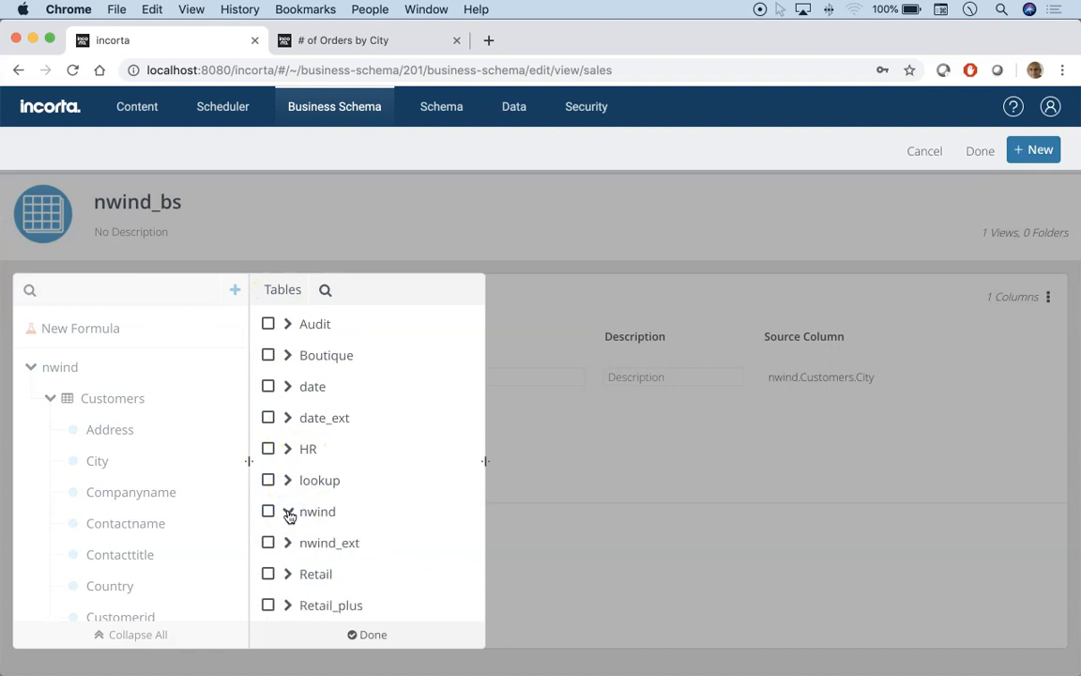
{"action": "left_click", "coordinate": [267, 543]}
{"action": "left_click", "coordinate": [374, 635]}
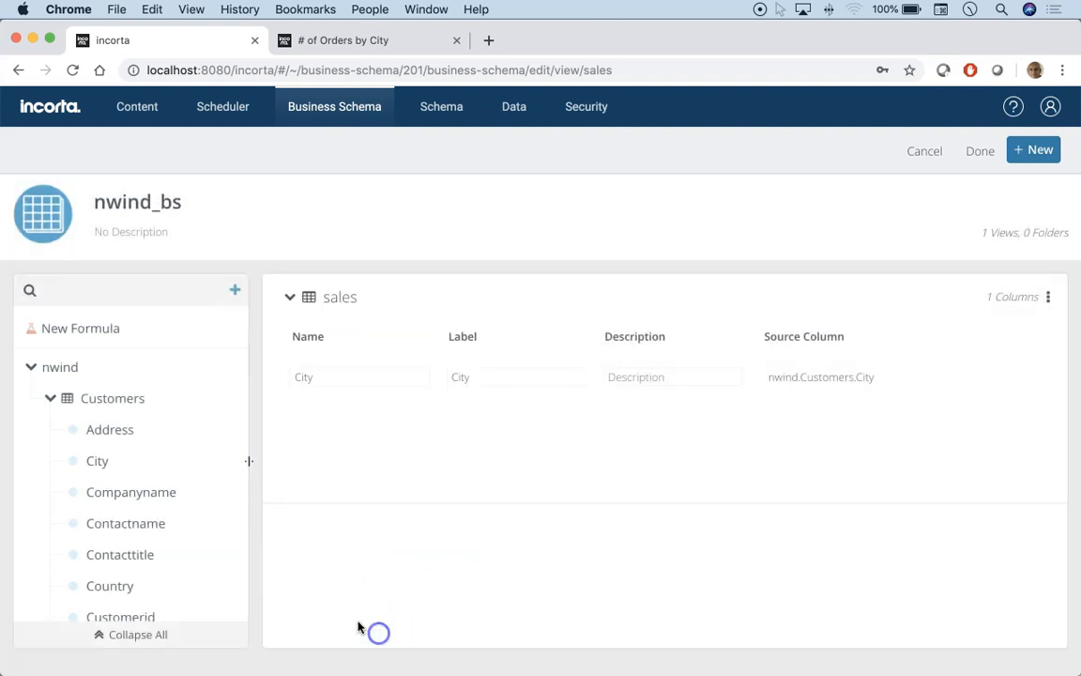
- Add Orderid from the nwind_ext Orders table to the sales view as a column and save the view
{"action": "left_click", "coordinate": [30, 367]}
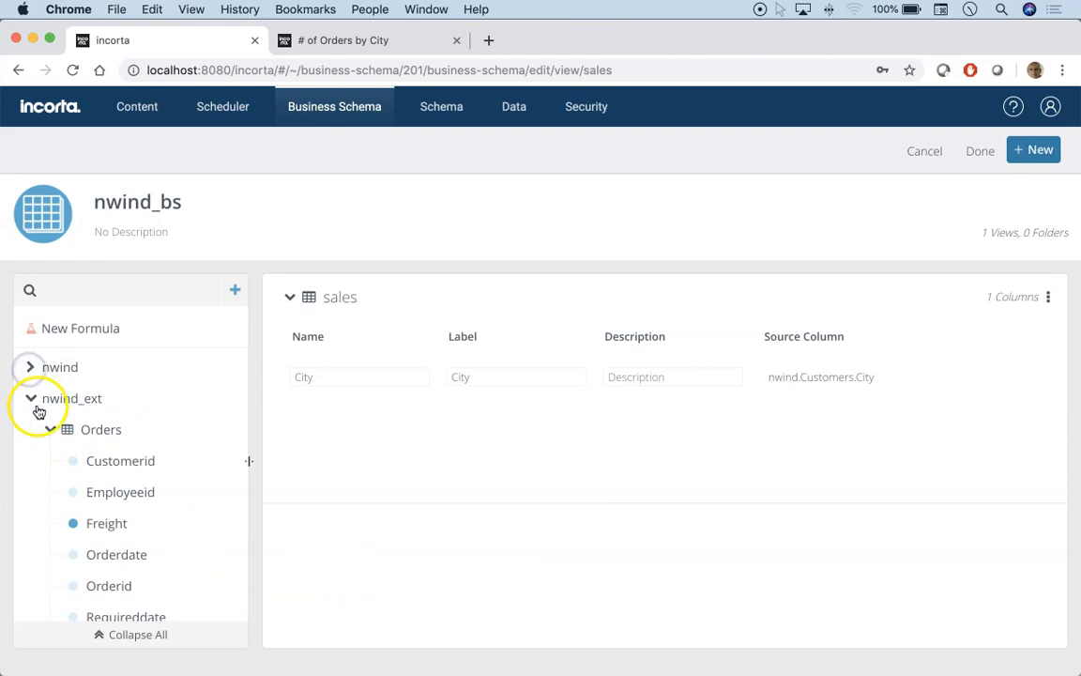
{"action": "scroll", "coordinate": [186, 435], "scroll_direction": "down", "scroll_amount": 3}
{"action": "scroll", "coordinate": [185, 436], "scroll_direction": "up", "scroll_amount": 1}
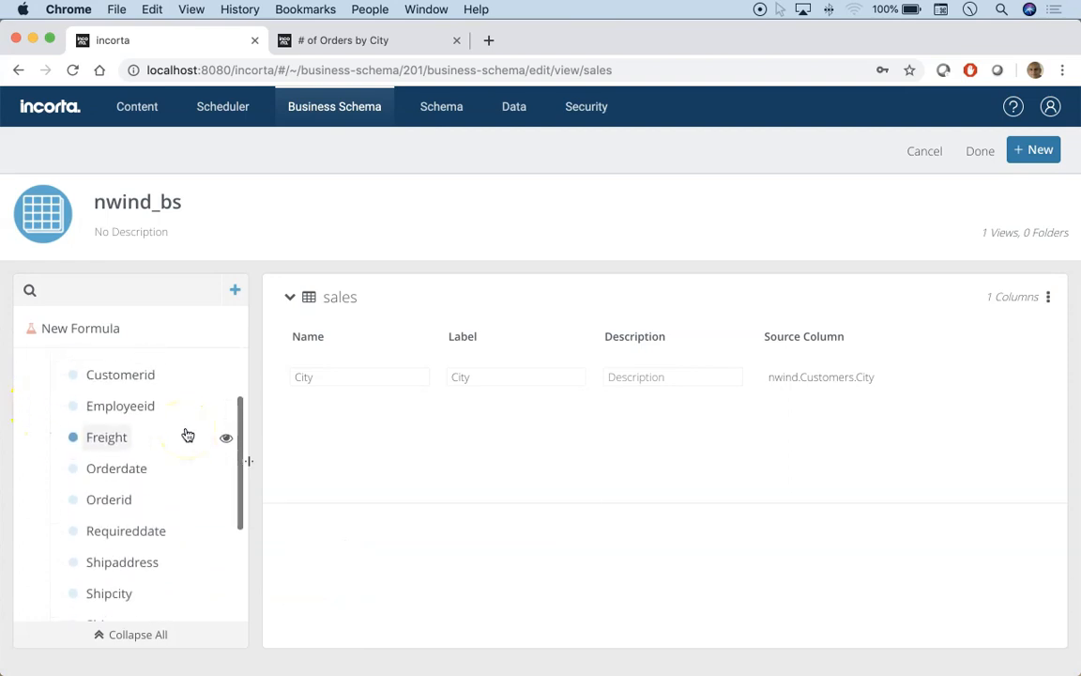
{"action": "scroll", "coordinate": [185, 438], "scroll_direction": "down", "scroll_amount": 1}
{"action": "left_click_drag", "start_coordinate": [103, 481], "coordinate": [321, 442]}
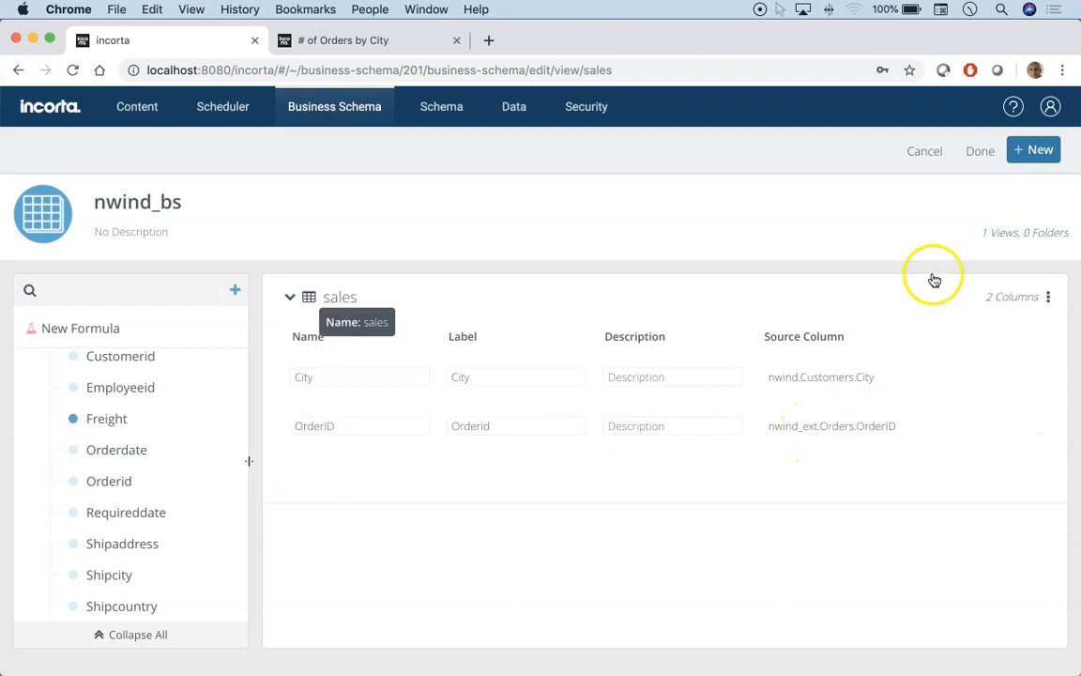
{"action": "left_click", "coordinate": [976, 150]}
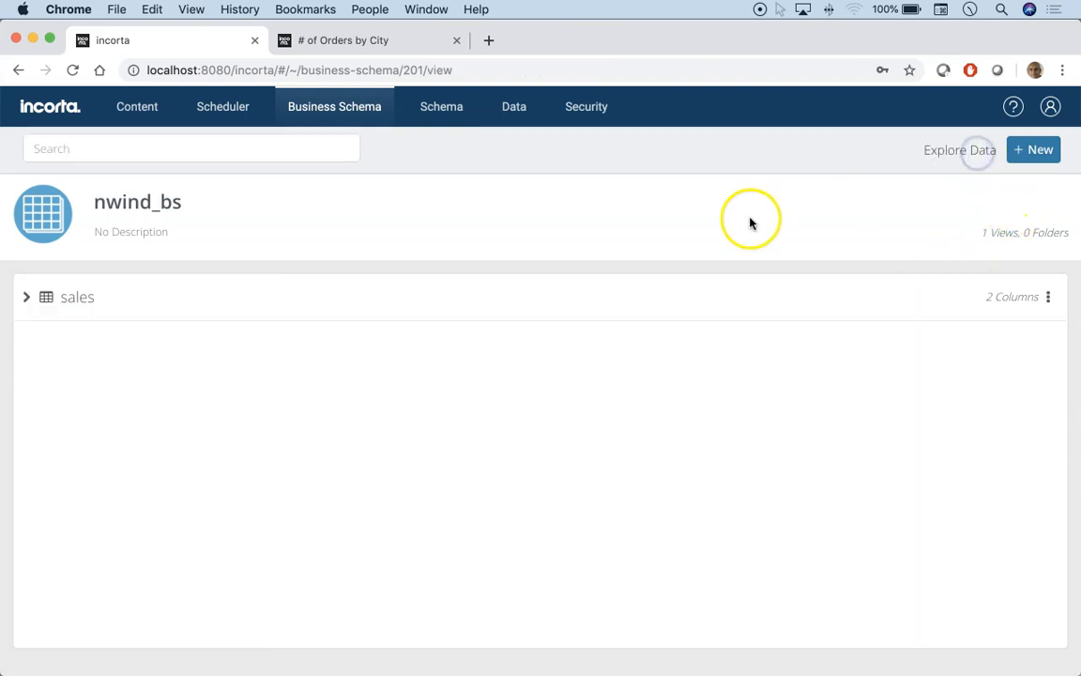
- Reload the "# of Orders by City" dashboard in the second browser tab and check the order figures for each city
{"action": "left_click", "coordinate": [344, 40]}
{"action": "left_click", "coordinate": [74, 71]}
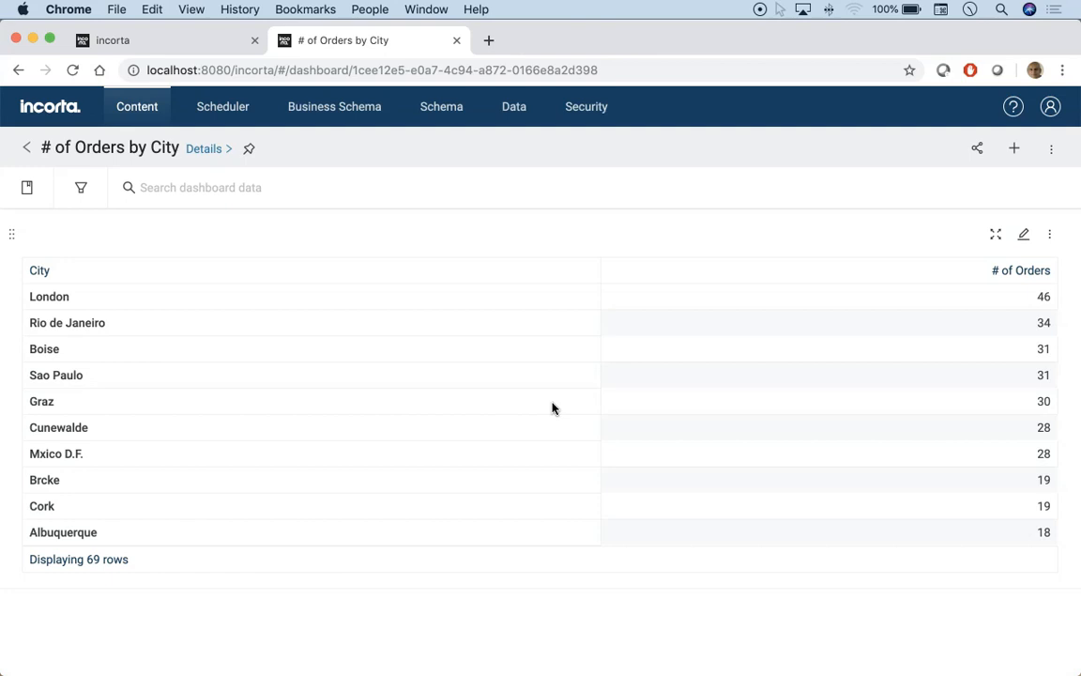
{"action": "scroll", "coordinate": [324, 459], "scroll_direction": "down", "scroll_amount": 15}
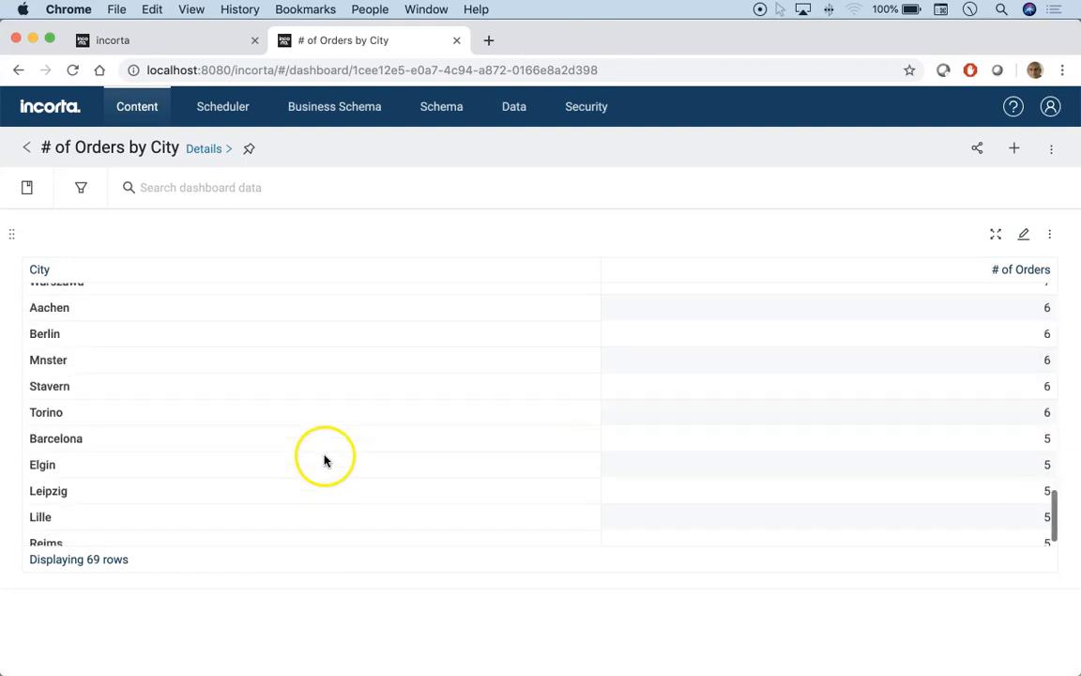